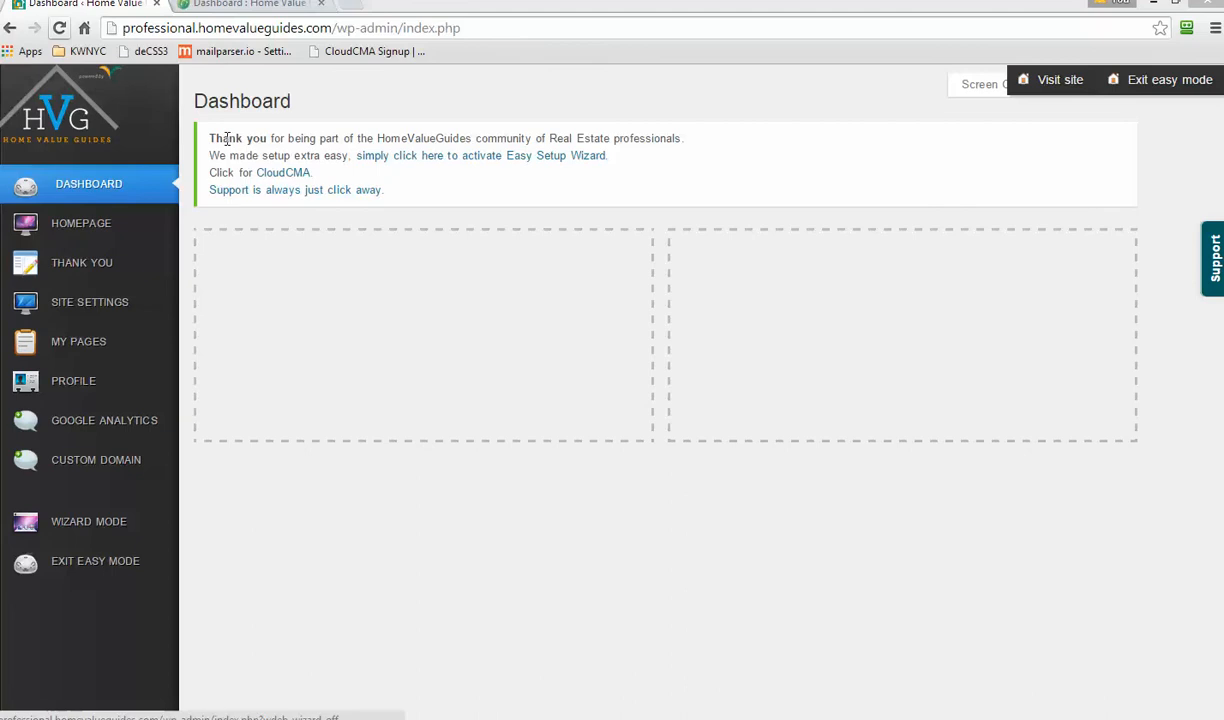
- Check the Freshdesk ticket summary in the second tab, then return to the WordPress dashboard
drag(213, 139, 291, 156)
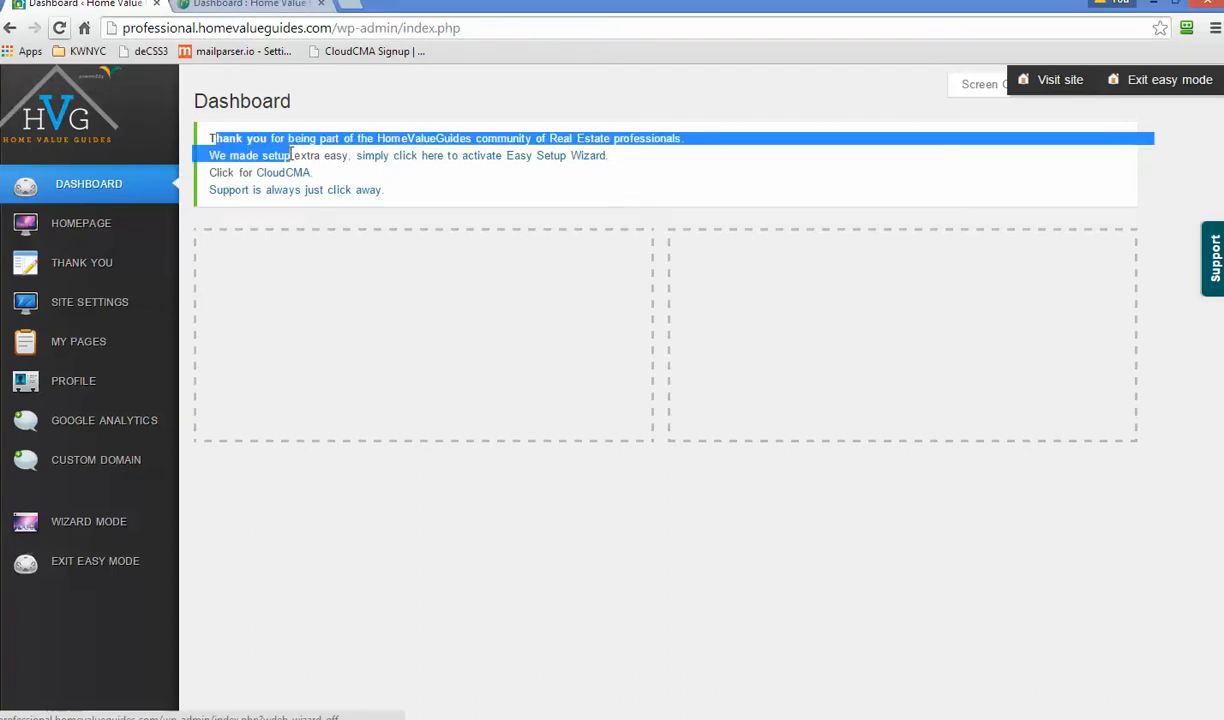
click(275, 141)
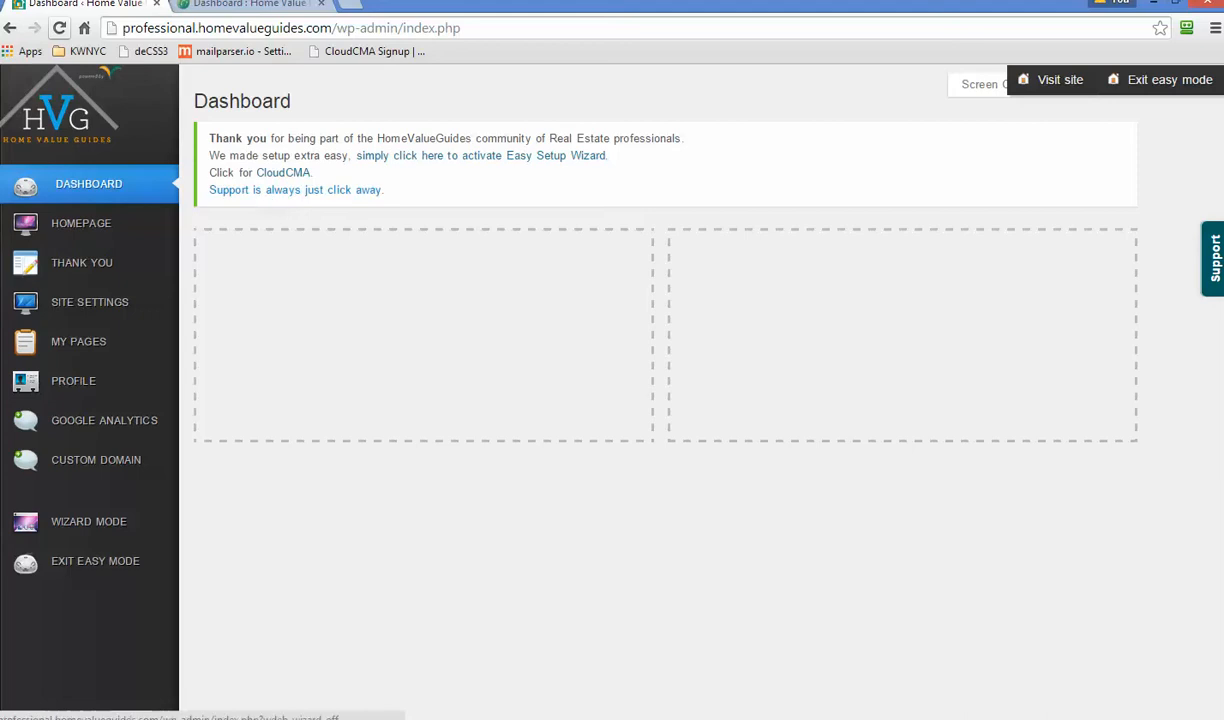
click(275, 6)
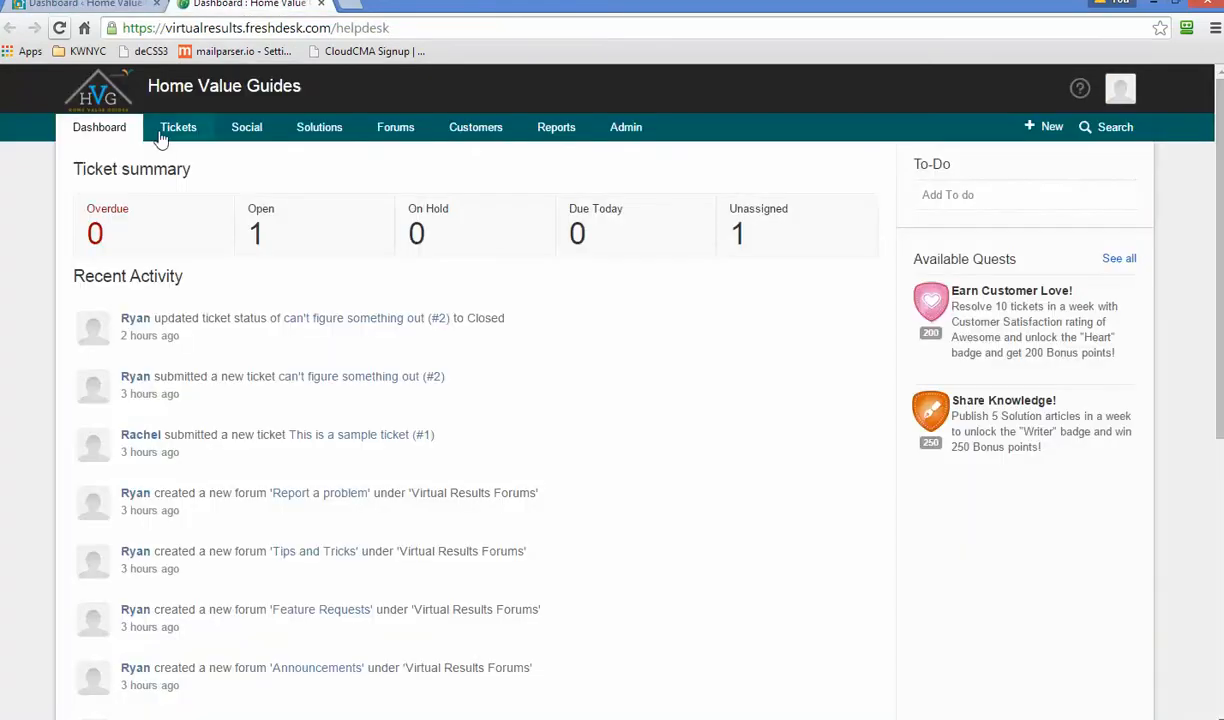
click(80, 8)
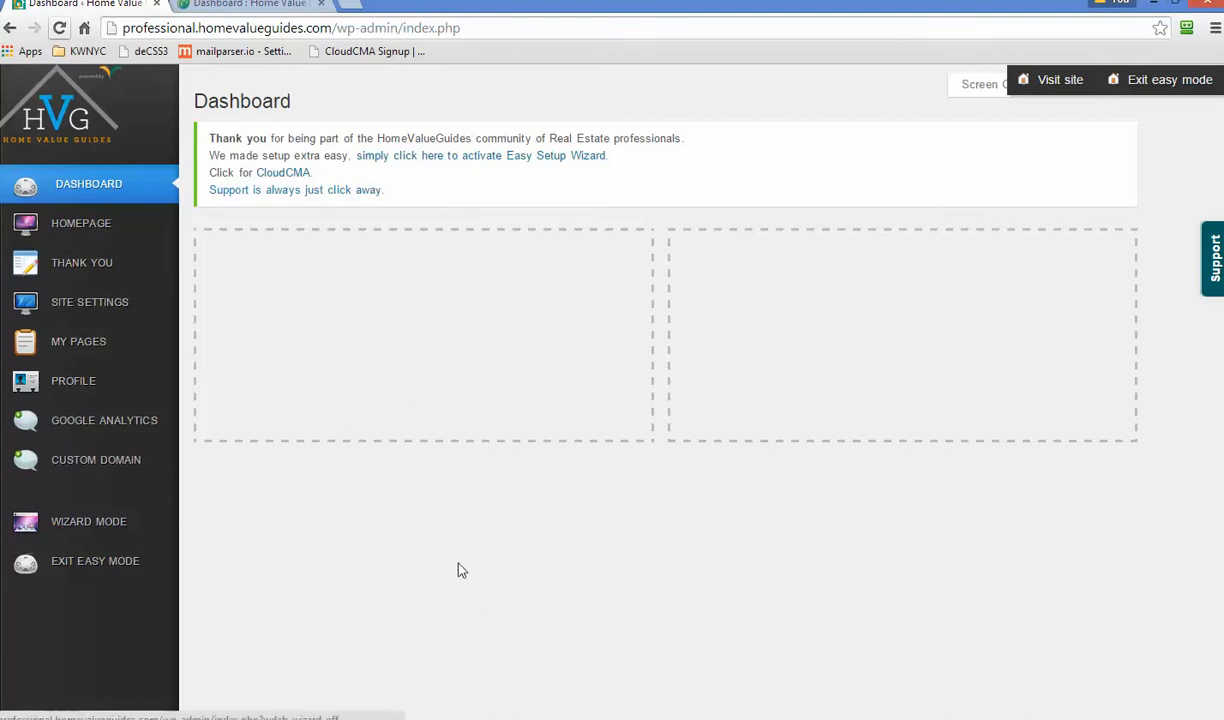
click(1212, 268)
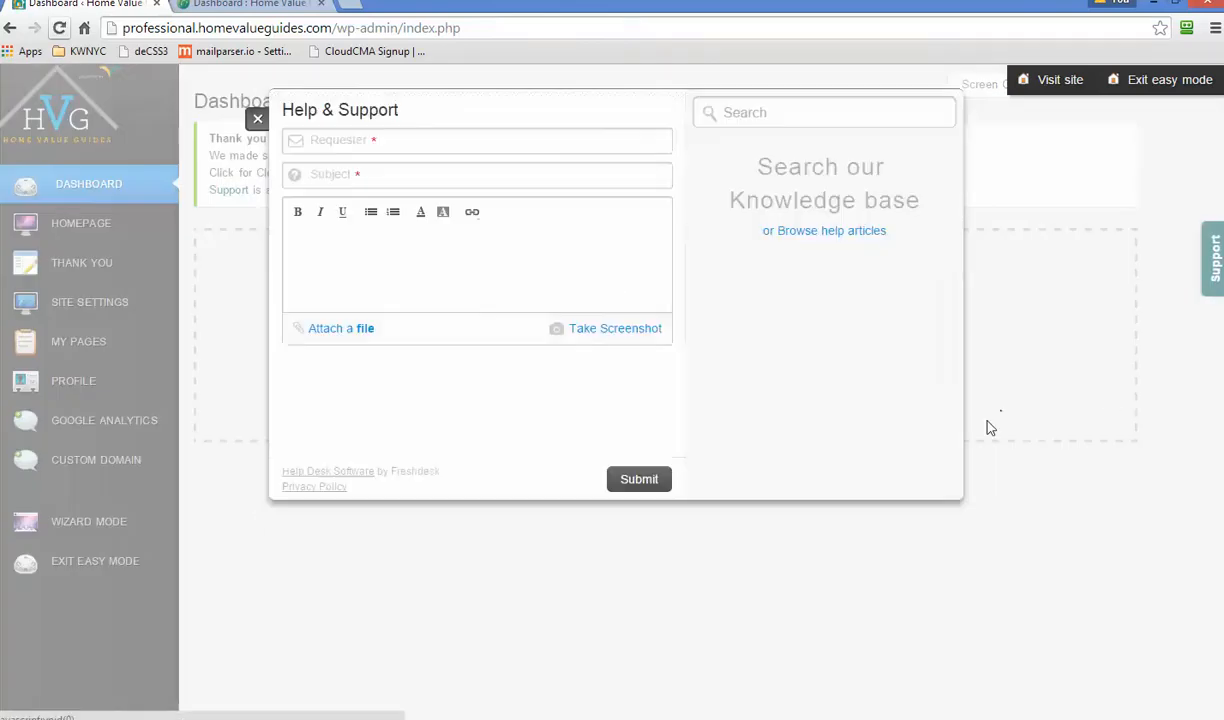
click(615, 330)
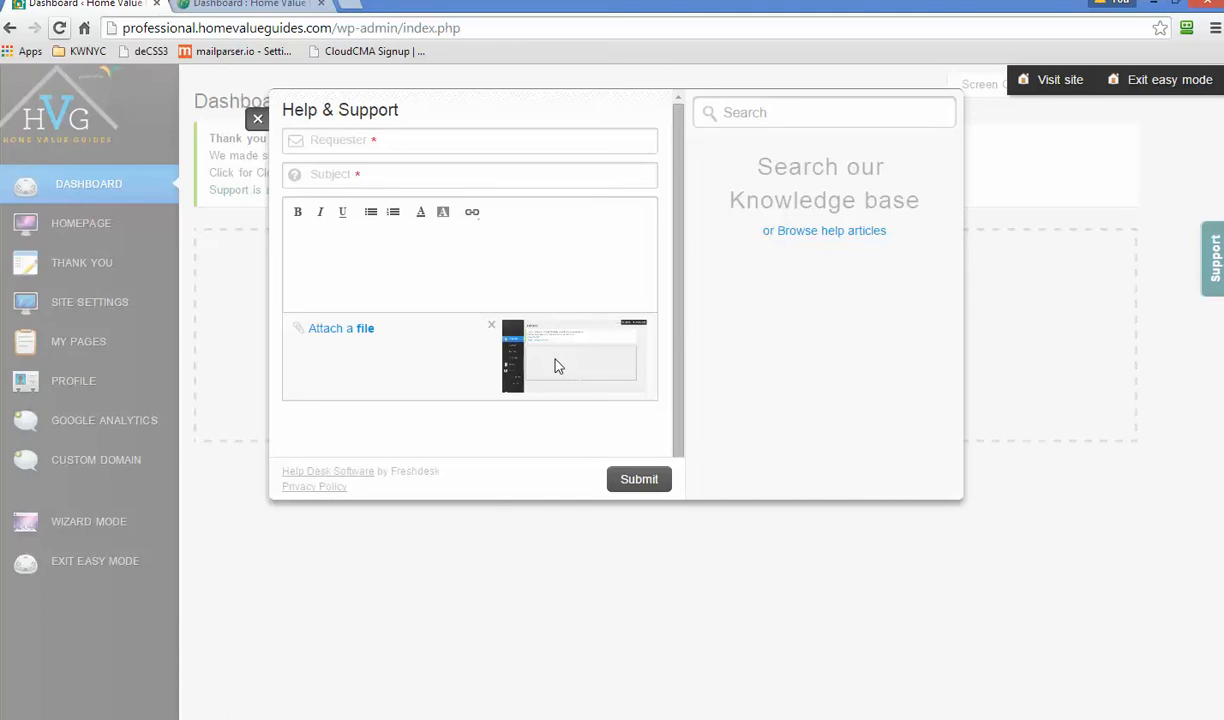
click(257, 118)
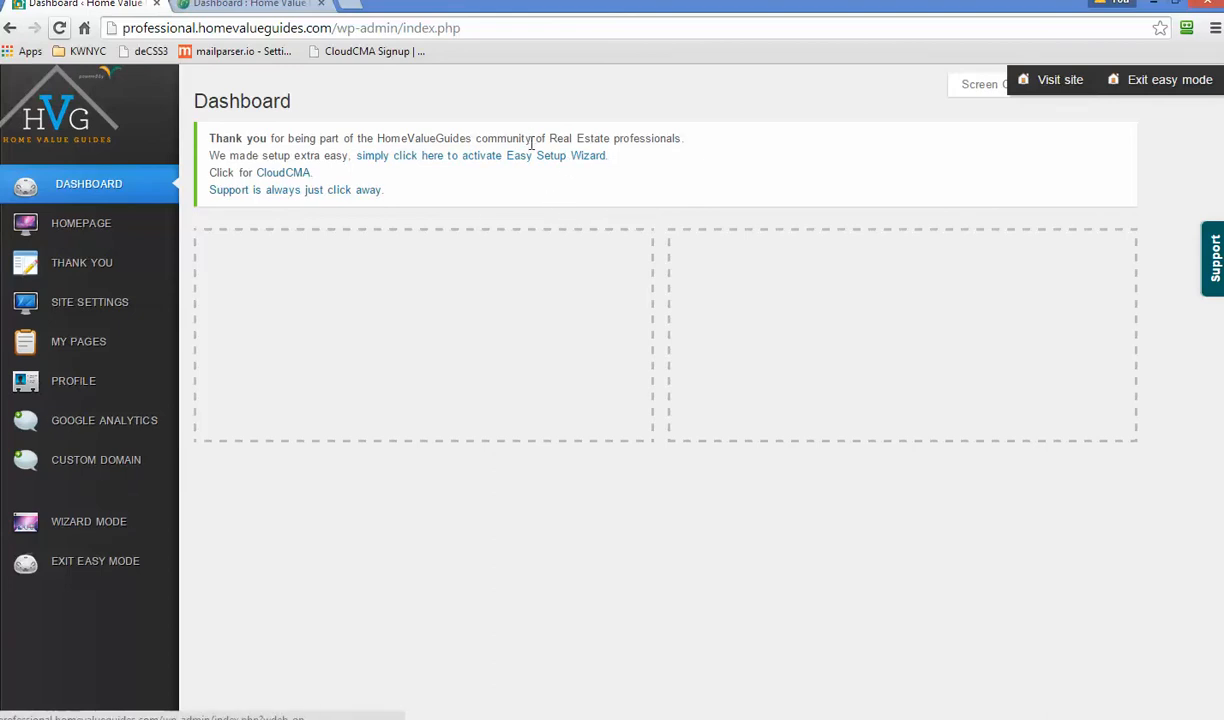
- Launch Wizard Mode to reach Step 1, the 'Home Value Guide' page title
click(77, 528)
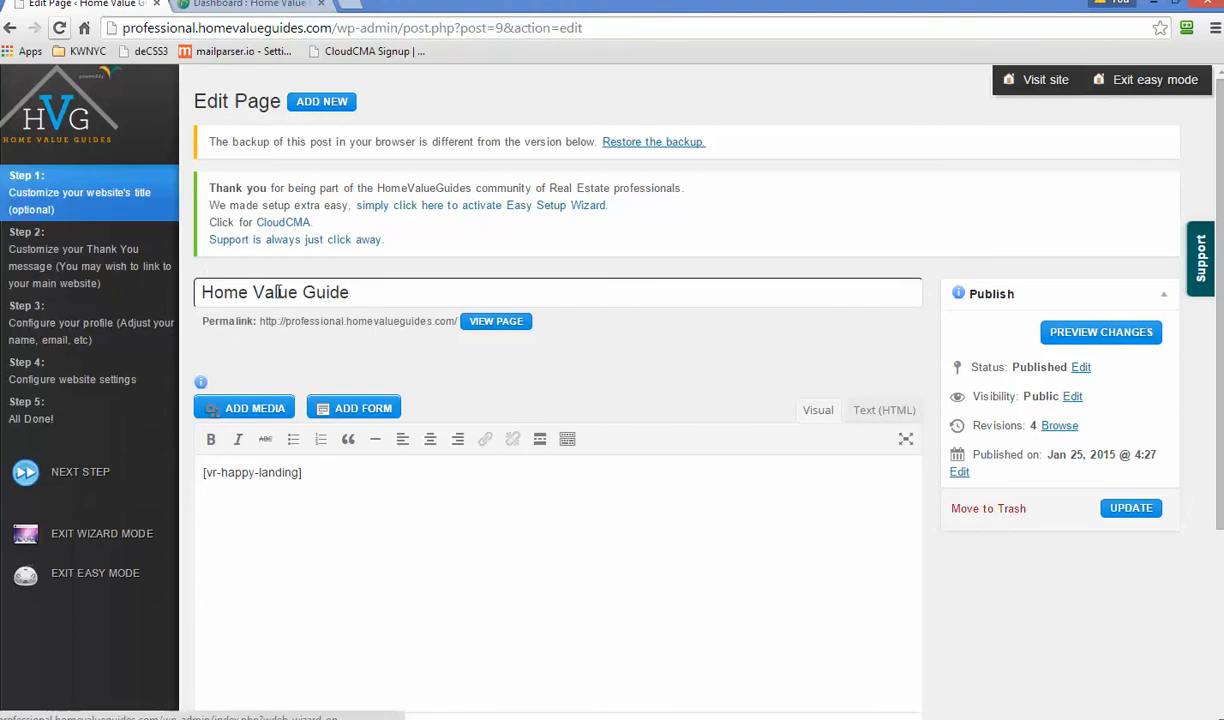
- Leave the 'Home Value Guide' title as is and advance to Step 2, Thank You page
click(501, 285)
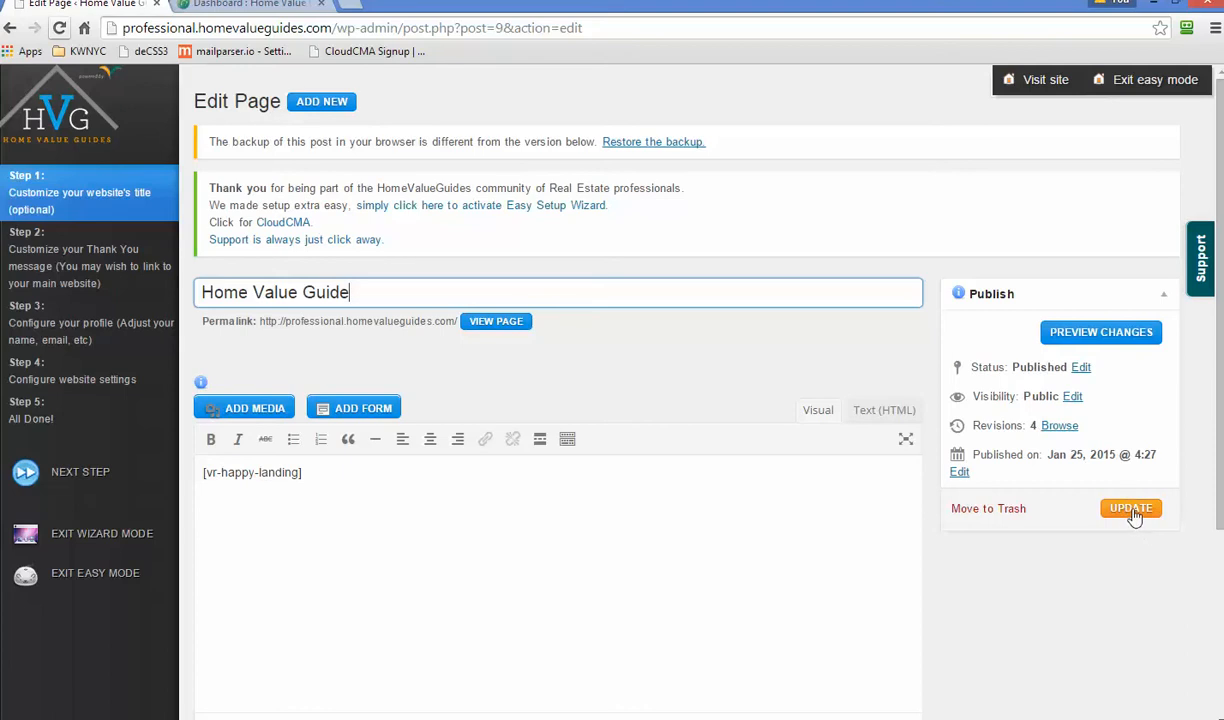
click(76, 478)
click(76, 478)
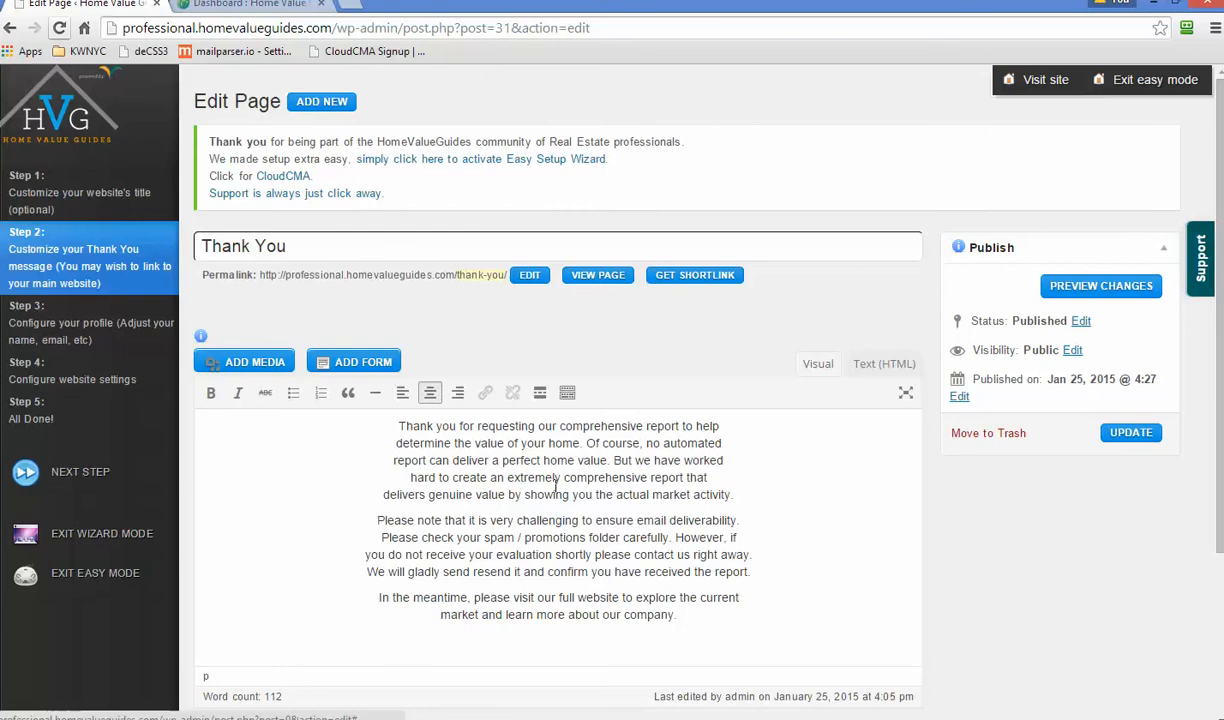
- Preview the live Thank You page in a new browser tab, then return to its editor
right_click(603, 281)
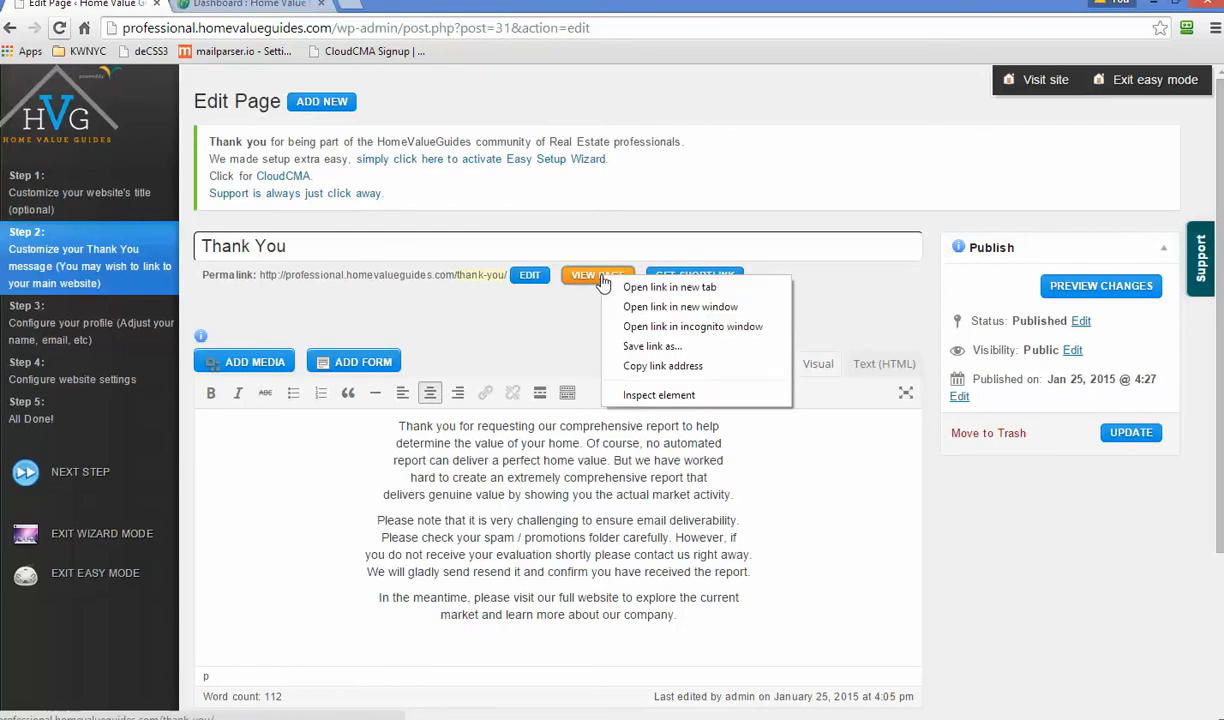
click(677, 290)
key(ctrl+Tab)
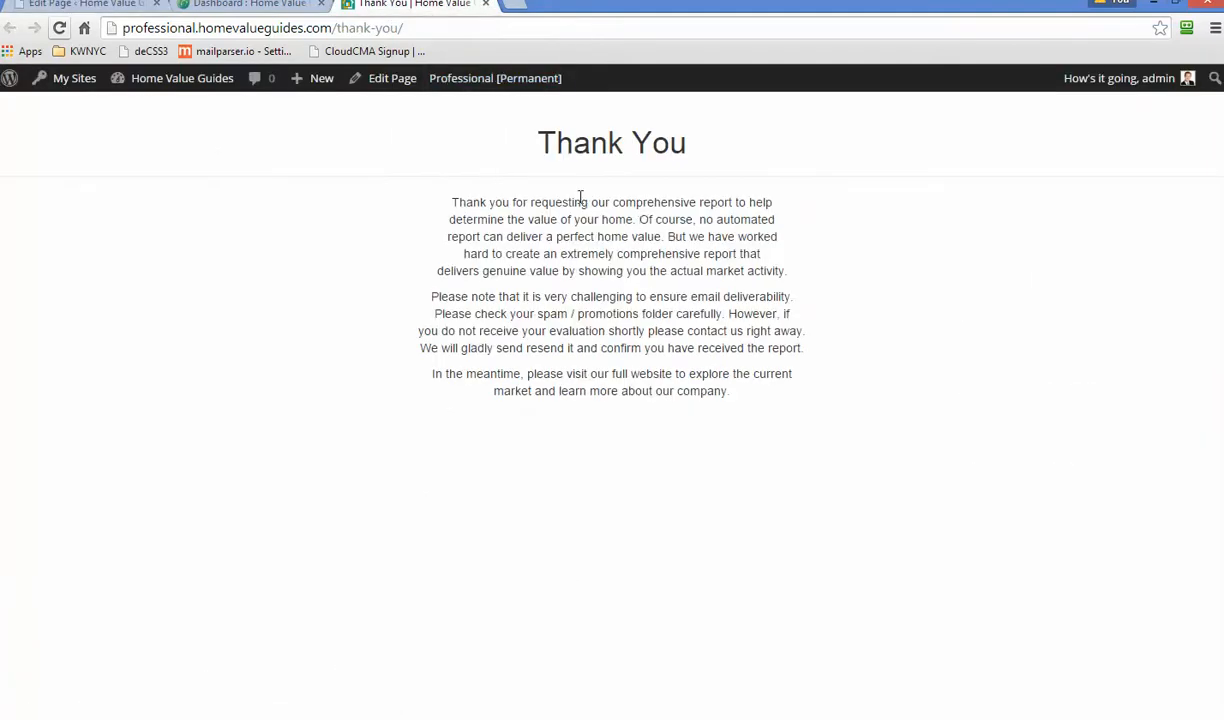
click(96, 8)
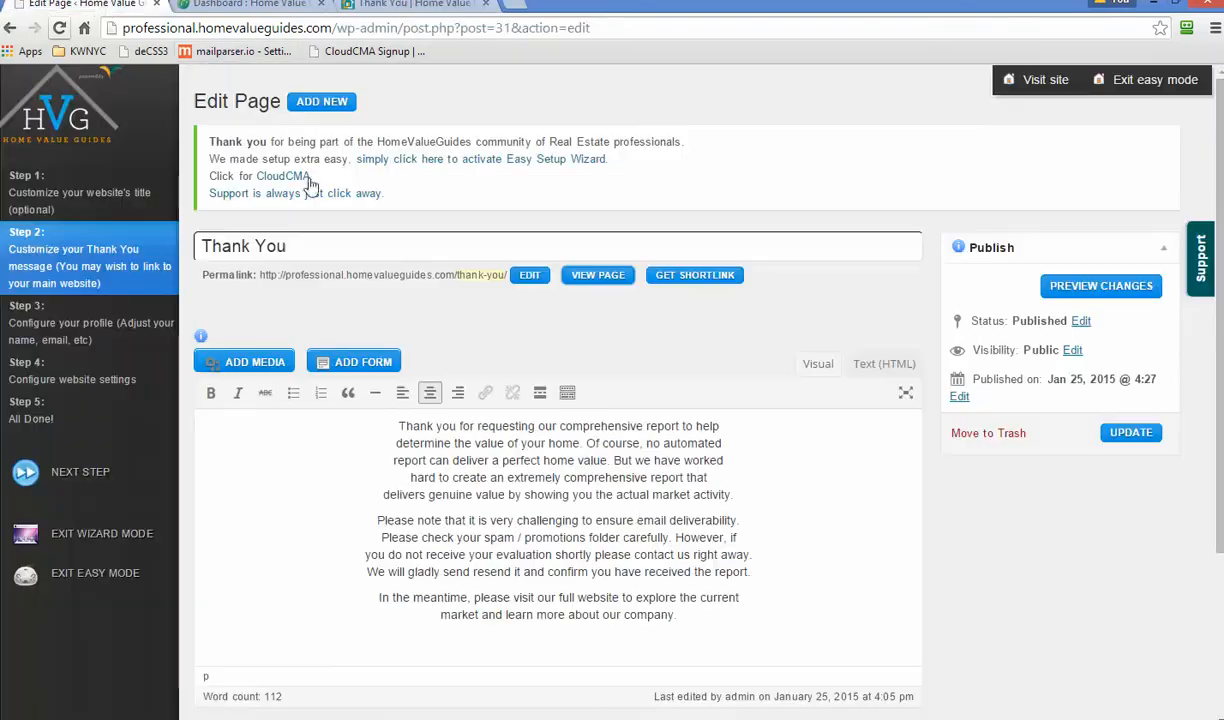
click(315, 246)
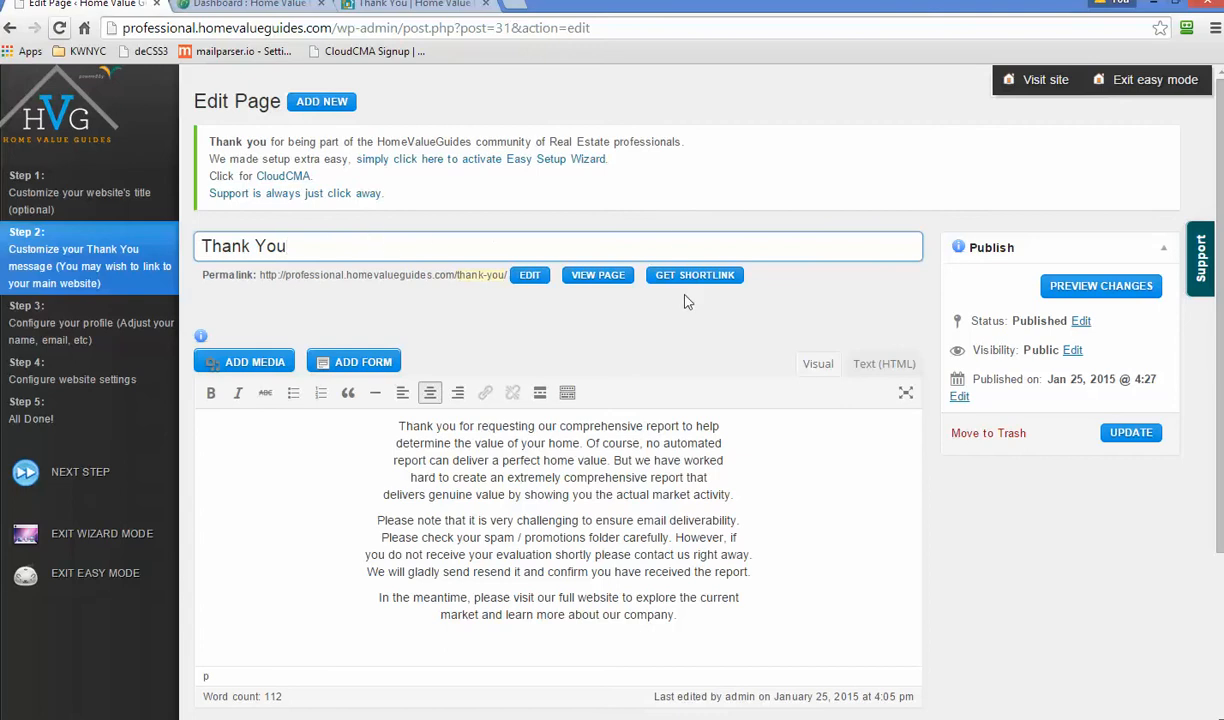
- Review the Thank You message without changes and advance to Step 3, the Profile page
click(667, 535)
scroll(725, 558, down, 1)
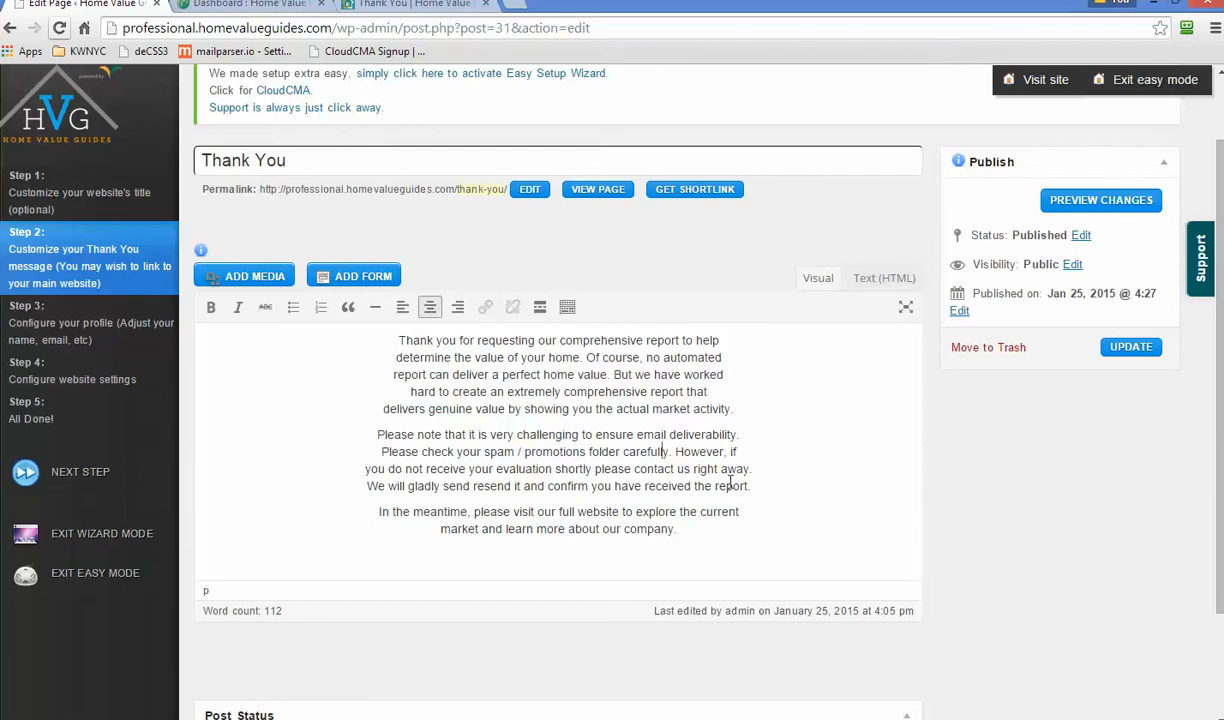
drag(634, 469, 691, 469)
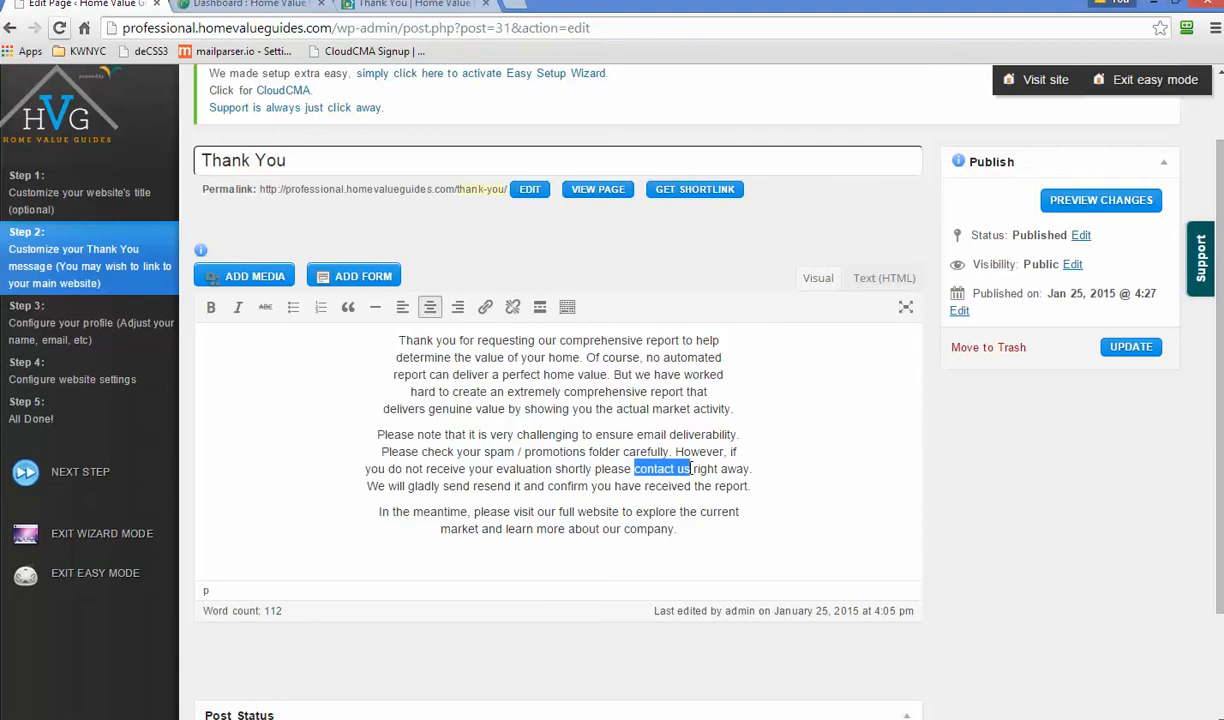
key(Right)
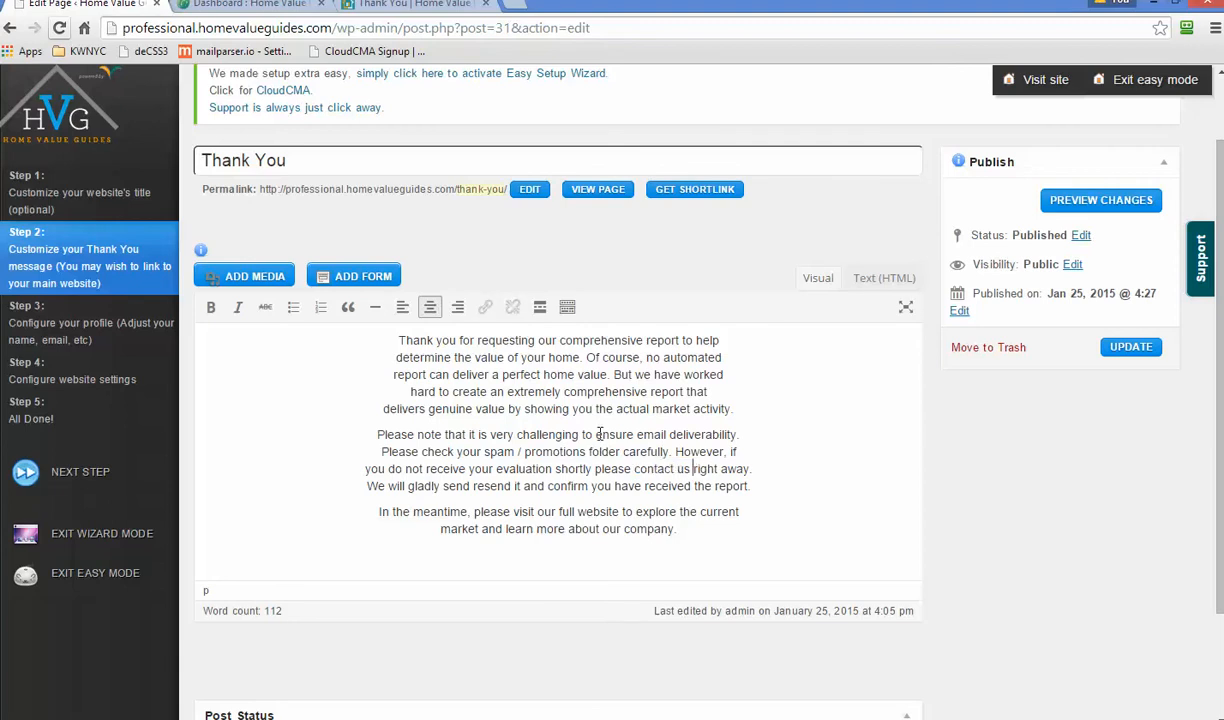
drag(600, 434, 731, 442)
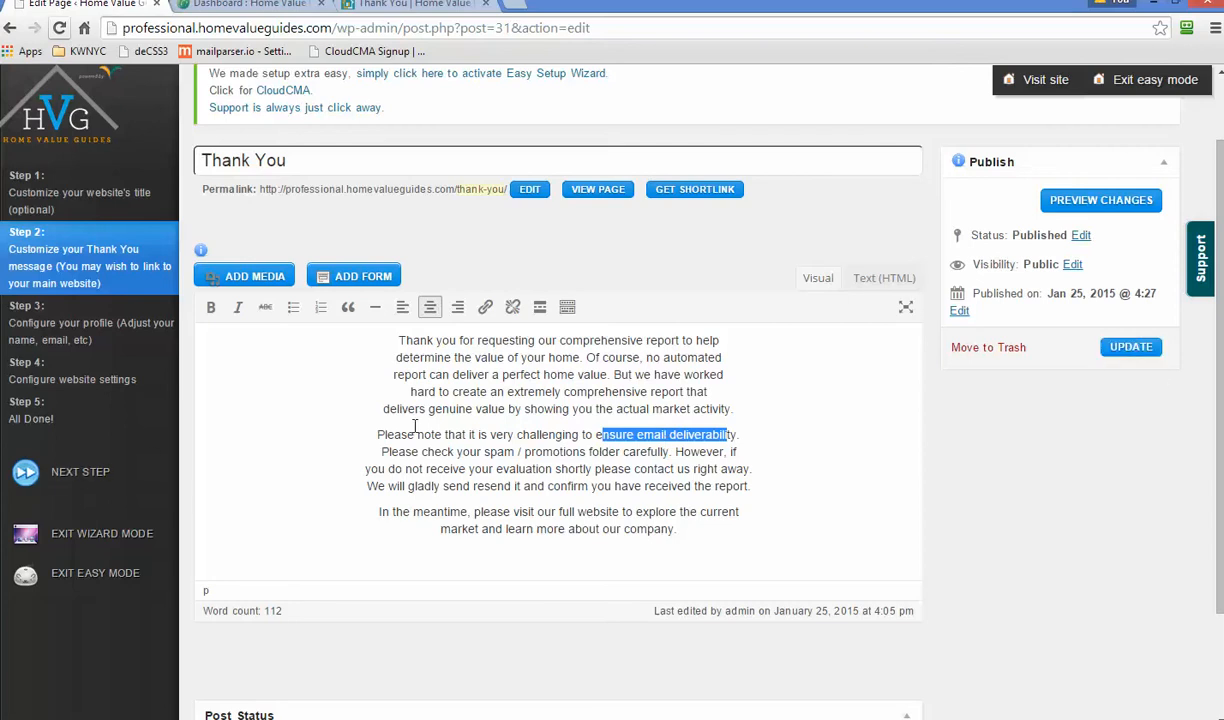
click(83, 475)
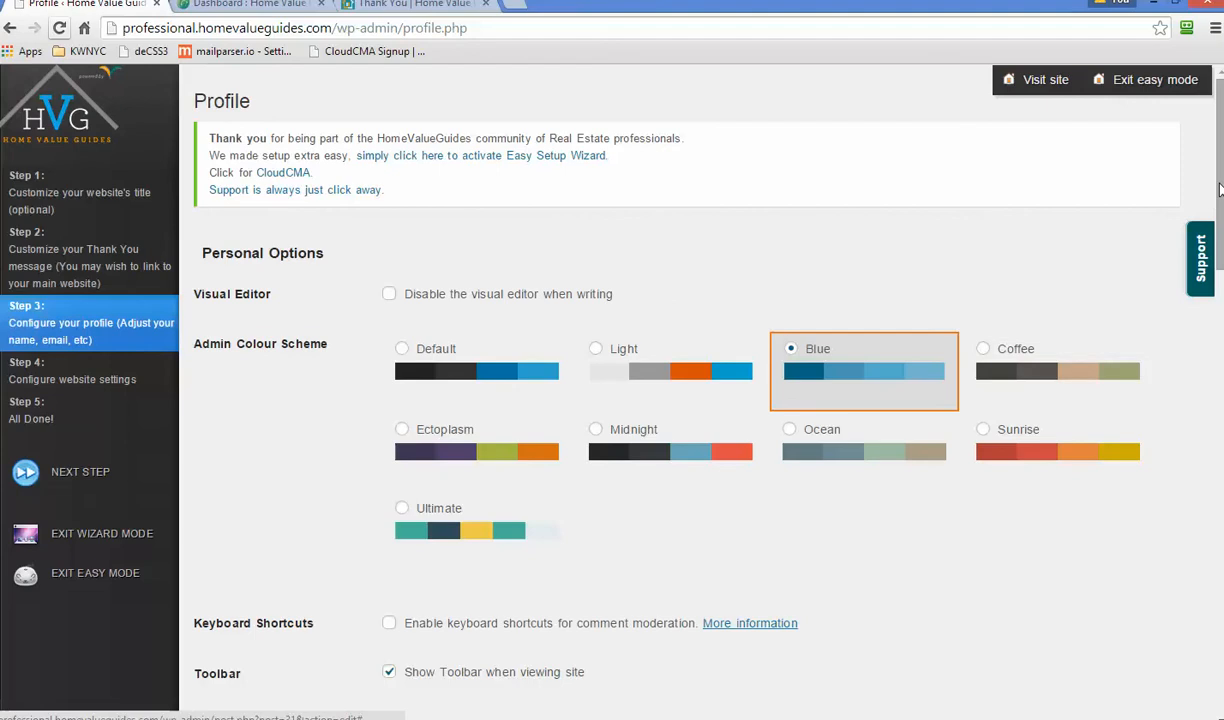
- Look over the profile fields and proceed to Step 4, Configure website settings
drag(1218, 195, 1216, 338)
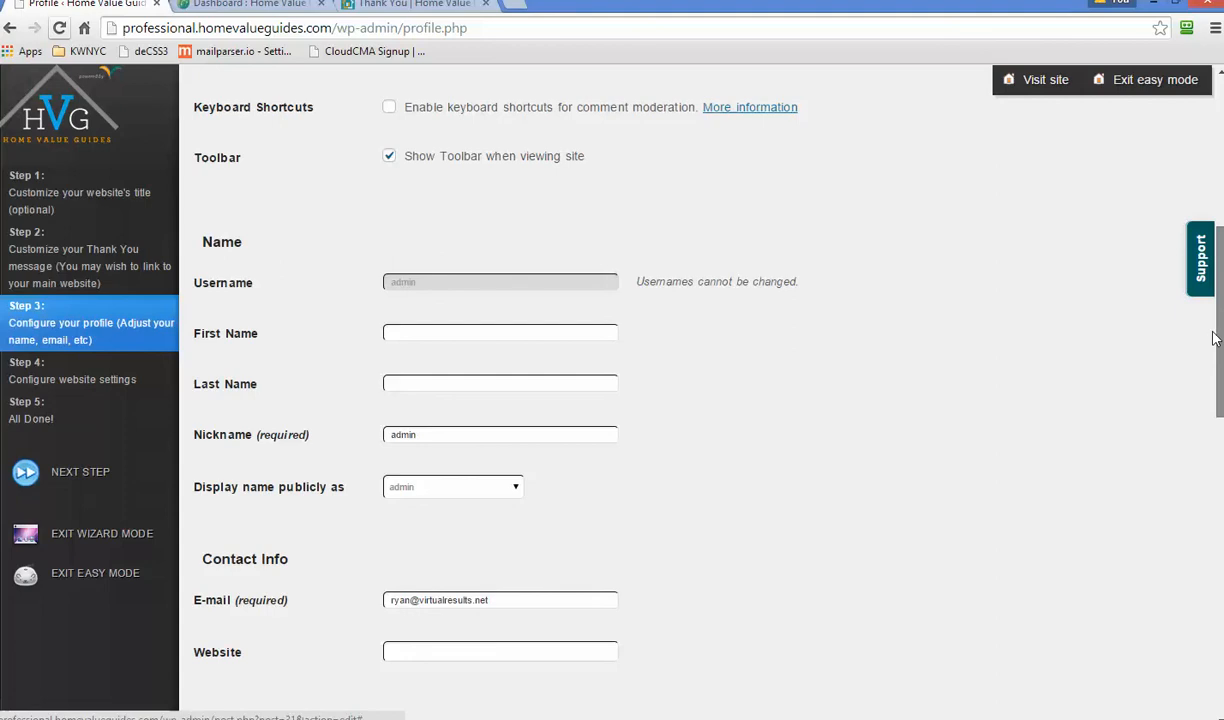
drag(1216, 338, 1178, 396)
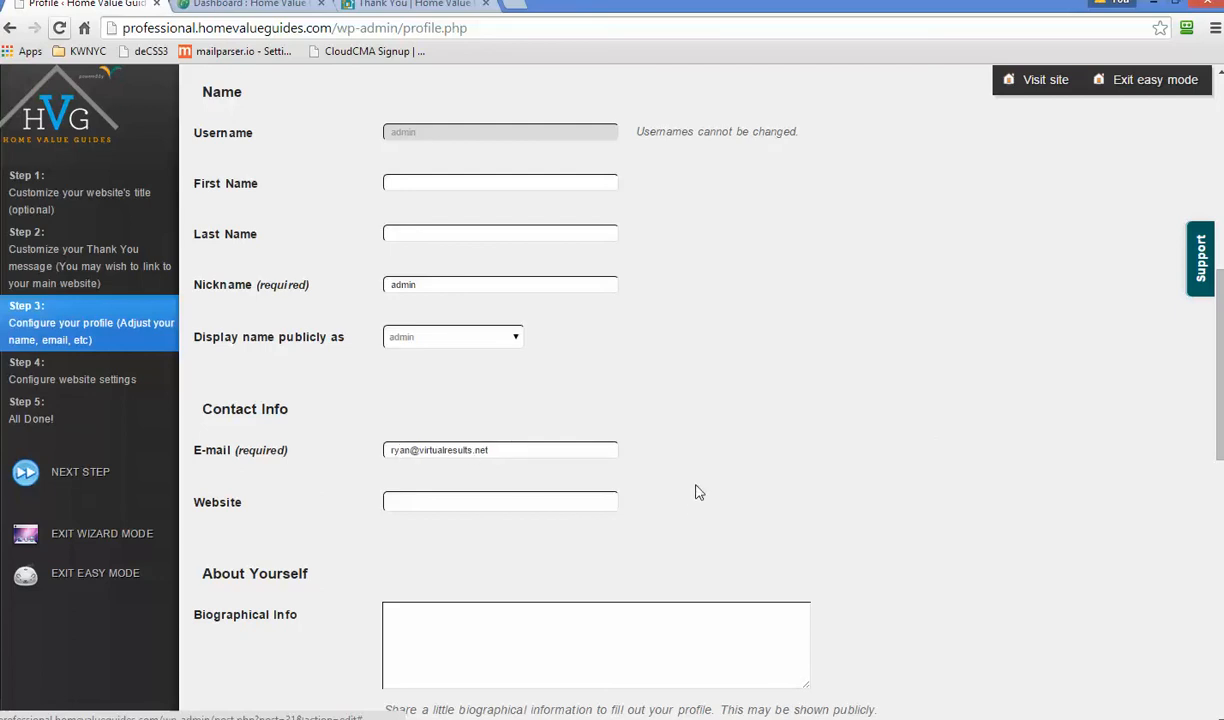
scroll(697, 492, down, 5)
scroll(697, 535, down, 3)
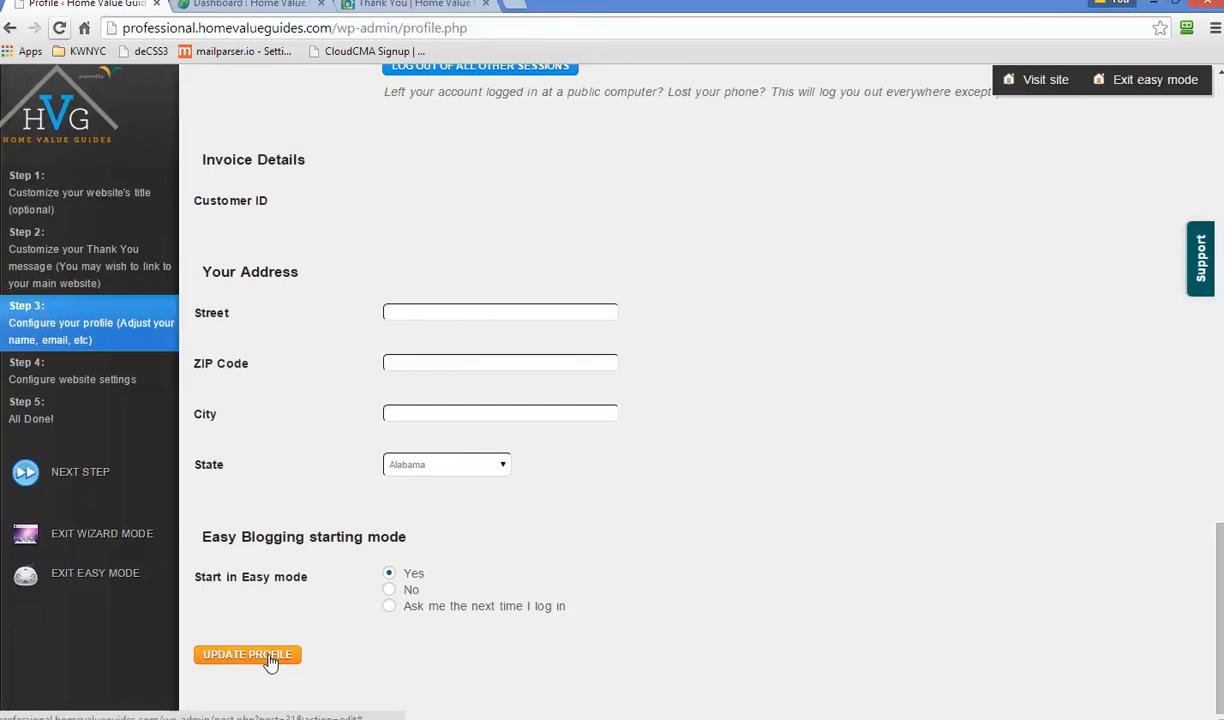
scroll(877, 560, up, 7)
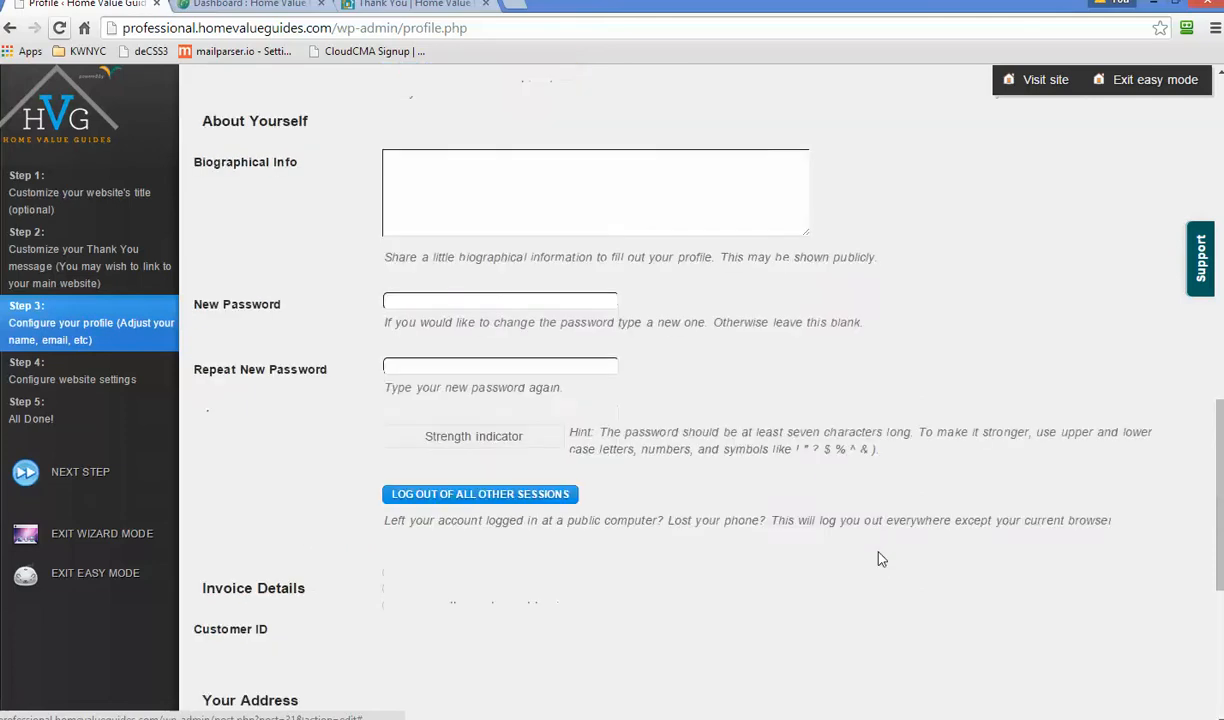
scroll(880, 556, up, 6)
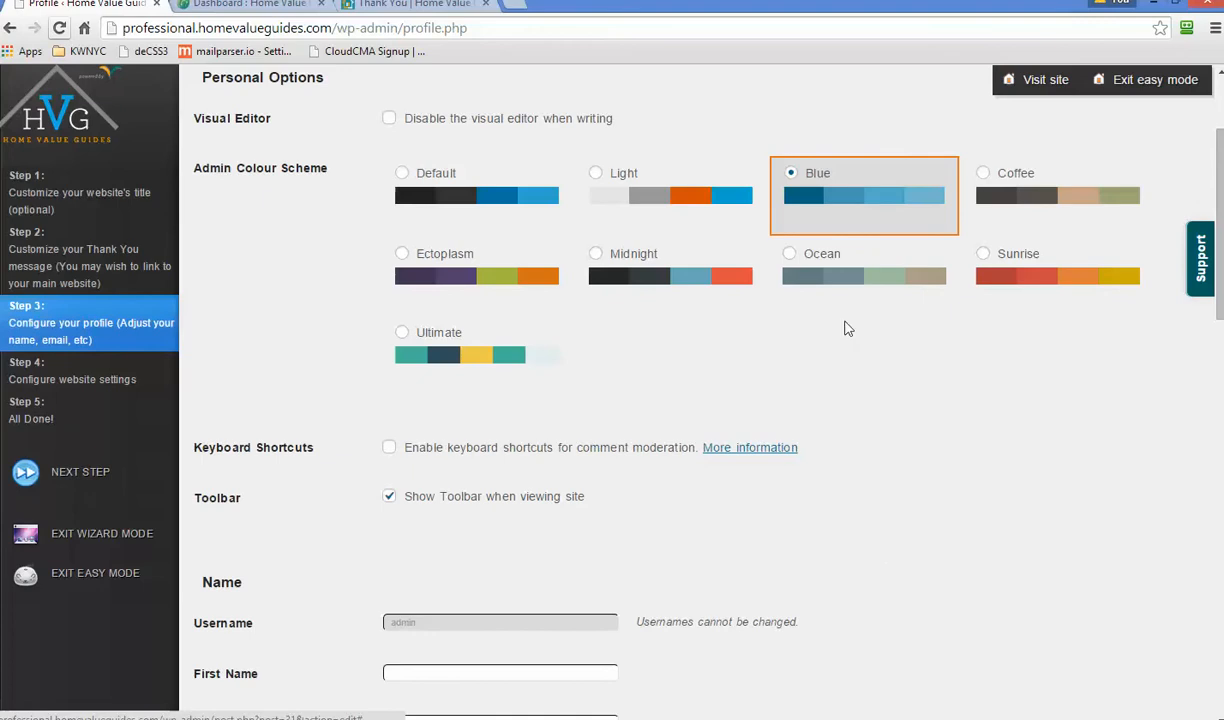
scroll(957, 555, down, 3)
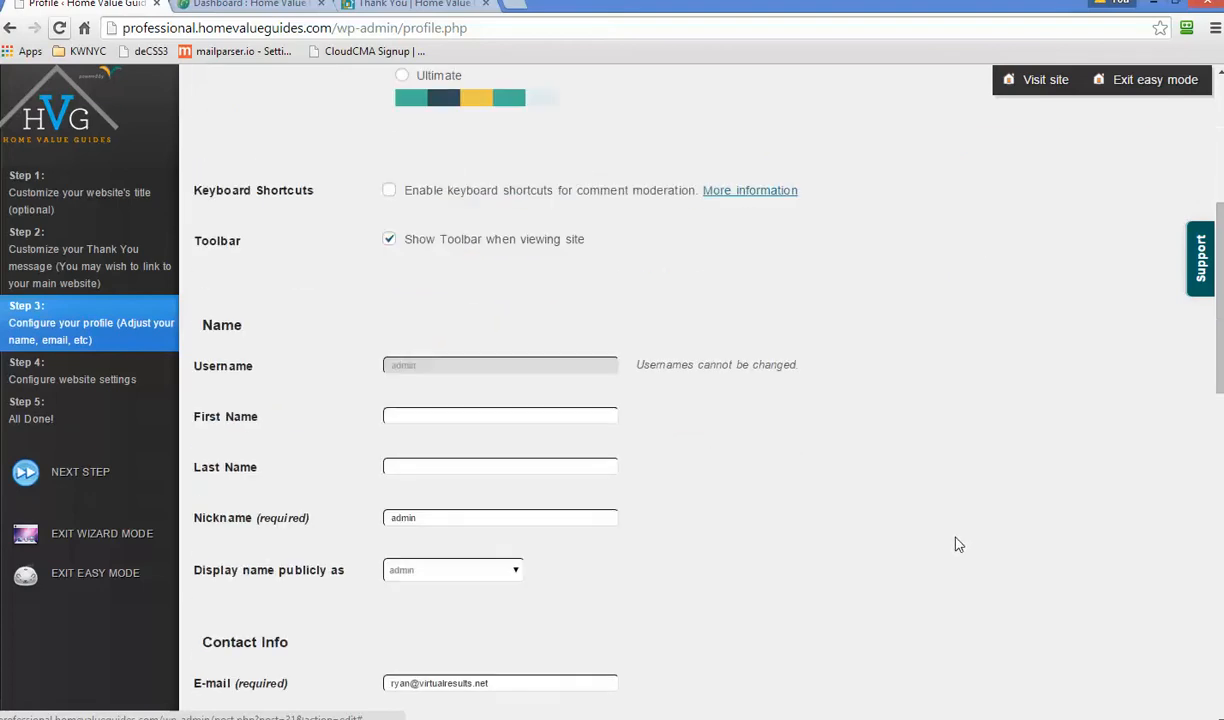
scroll(850, 530, down, 1)
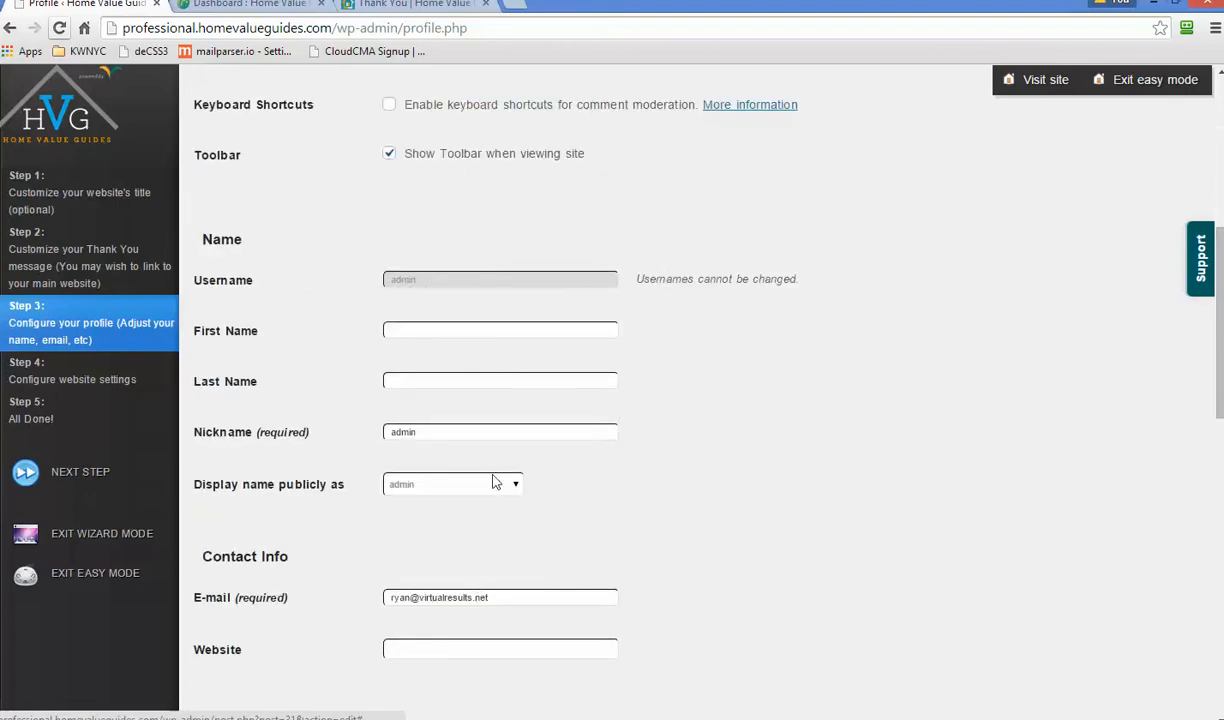
scroll(640, 470, down, 2)
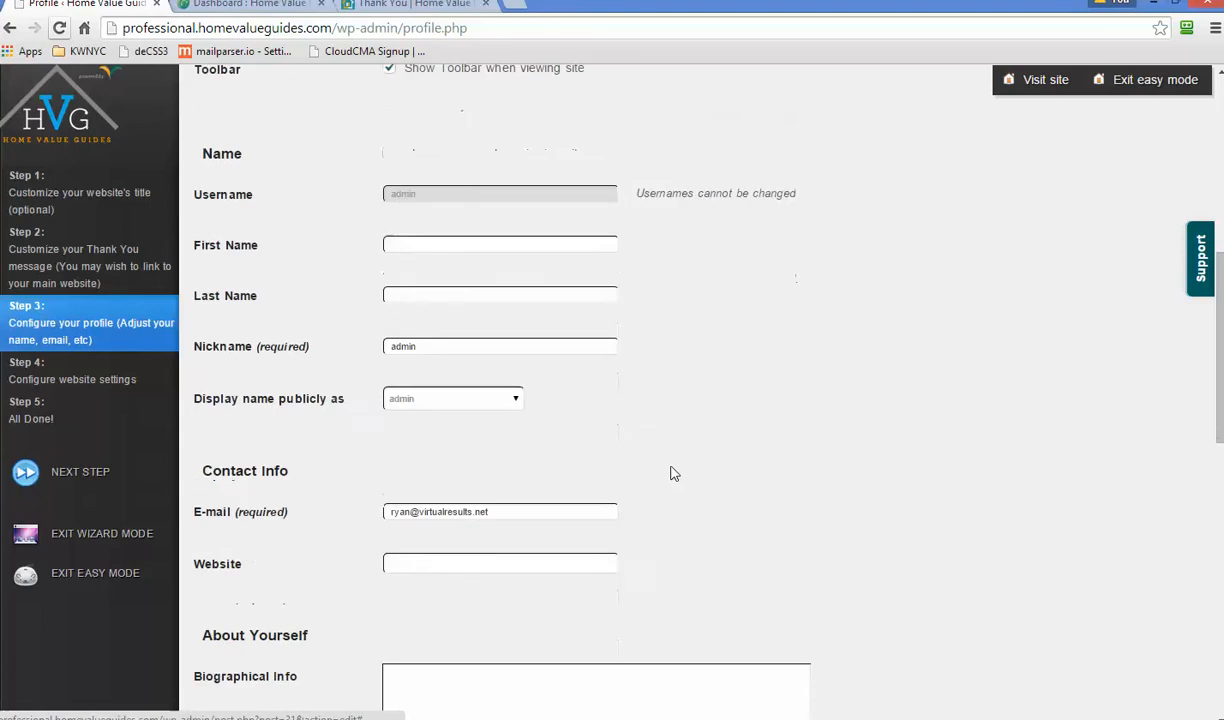
scroll(790, 485, down, 3)
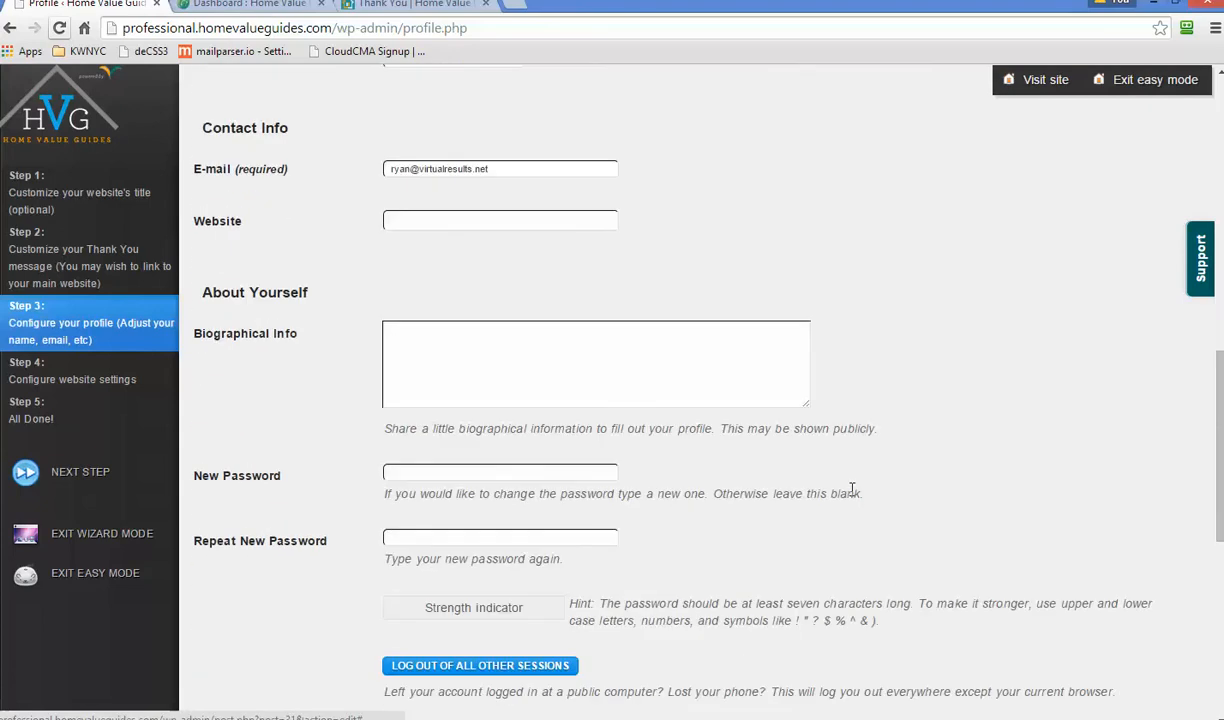
scroll(850, 495, down, 7)
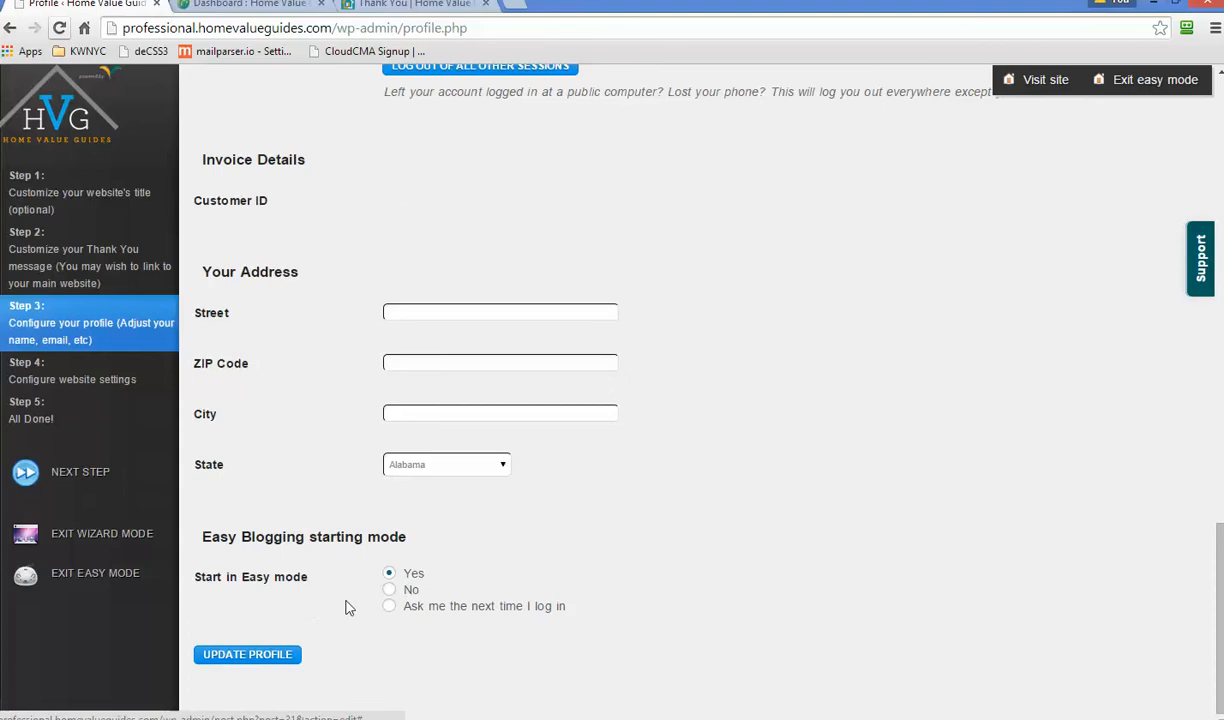
scroll(360, 600, up, 14)
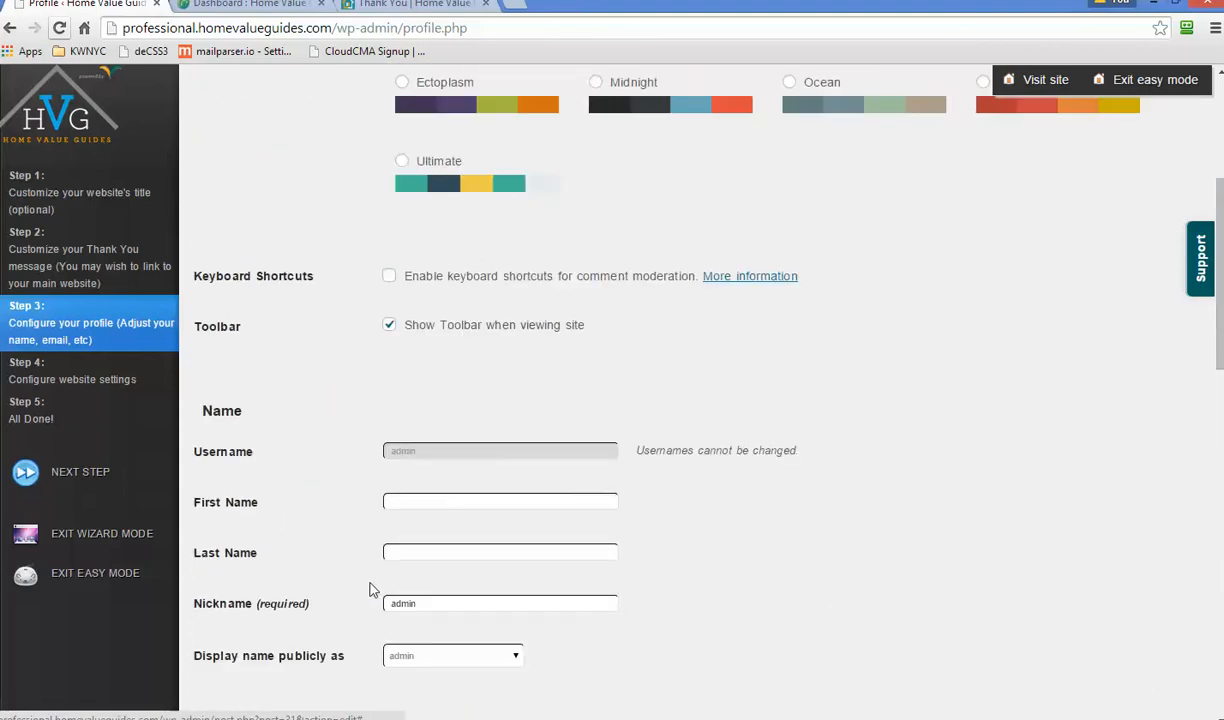
scroll(370, 590, down, 5)
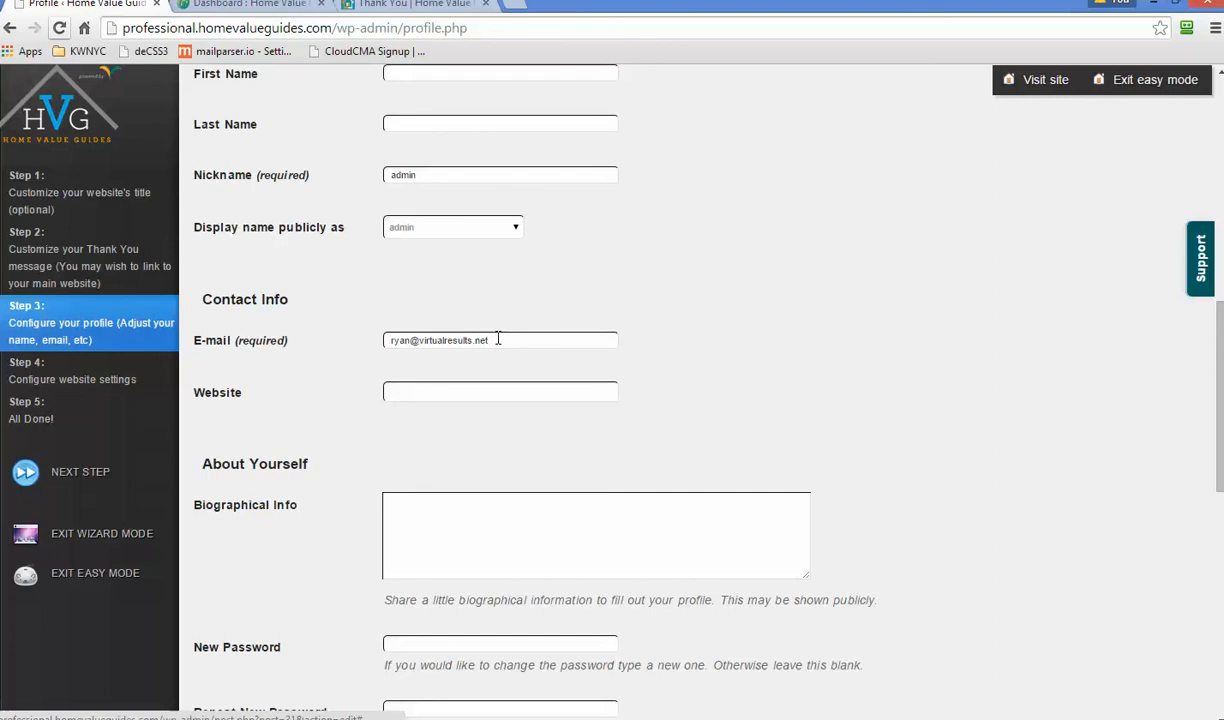
click(80, 474)
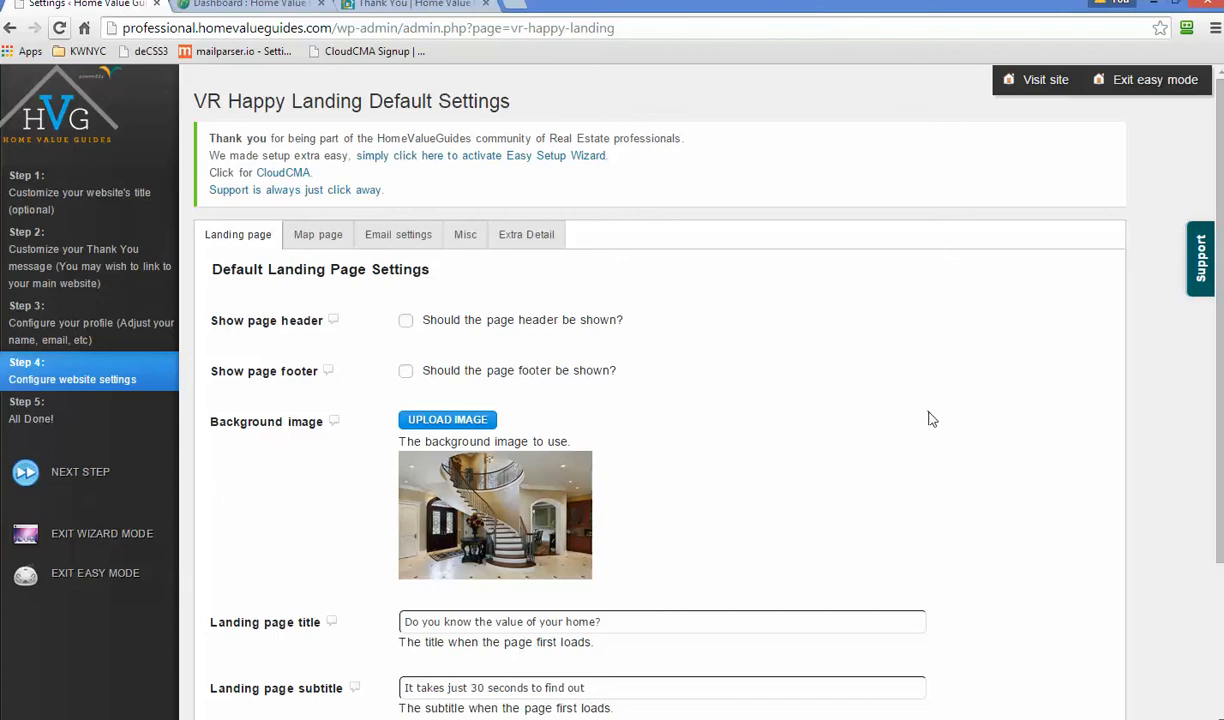
- Review the Landing page defaults and Background image help, then show the Map page settings
scroll(955, 428, down, 1)
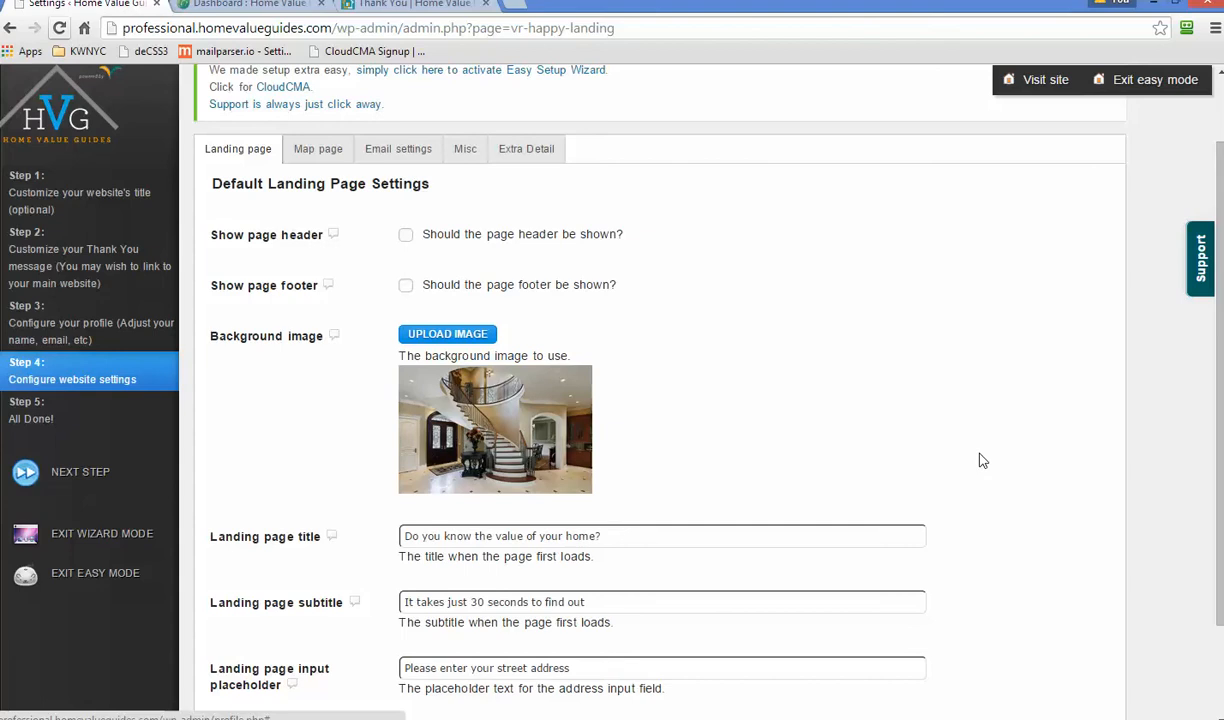
scroll(1007, 544, down, 1)
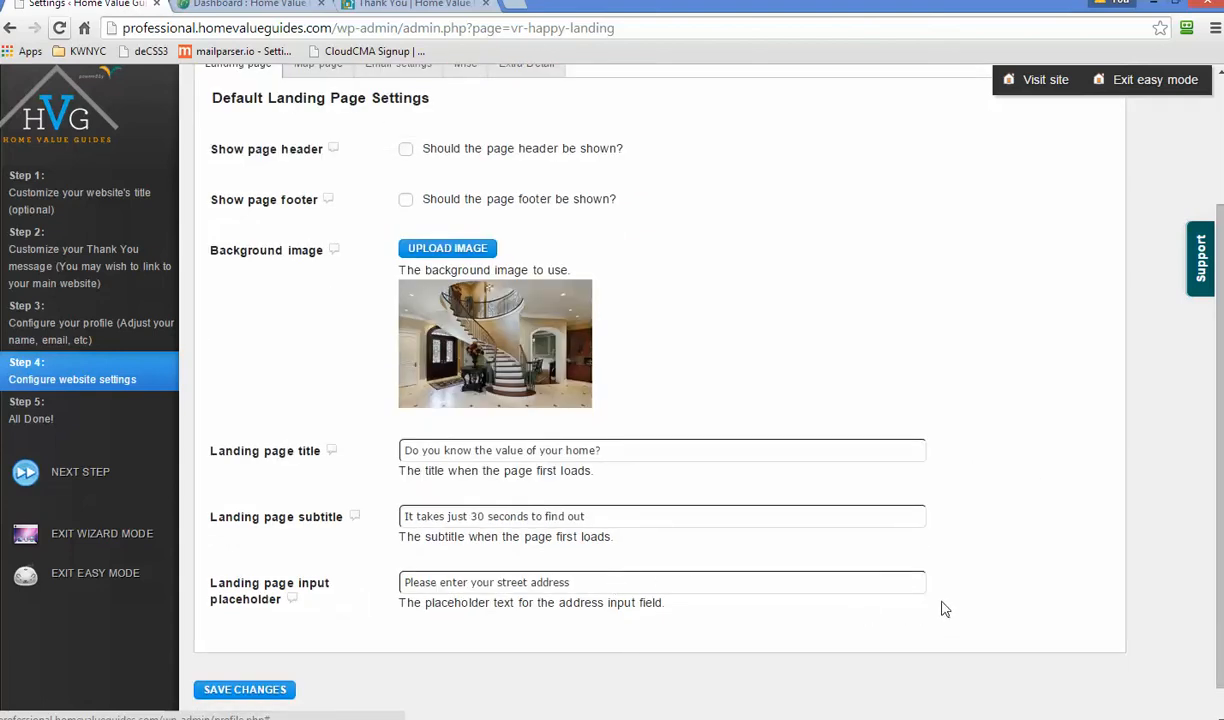
scroll(949, 607, up, 1)
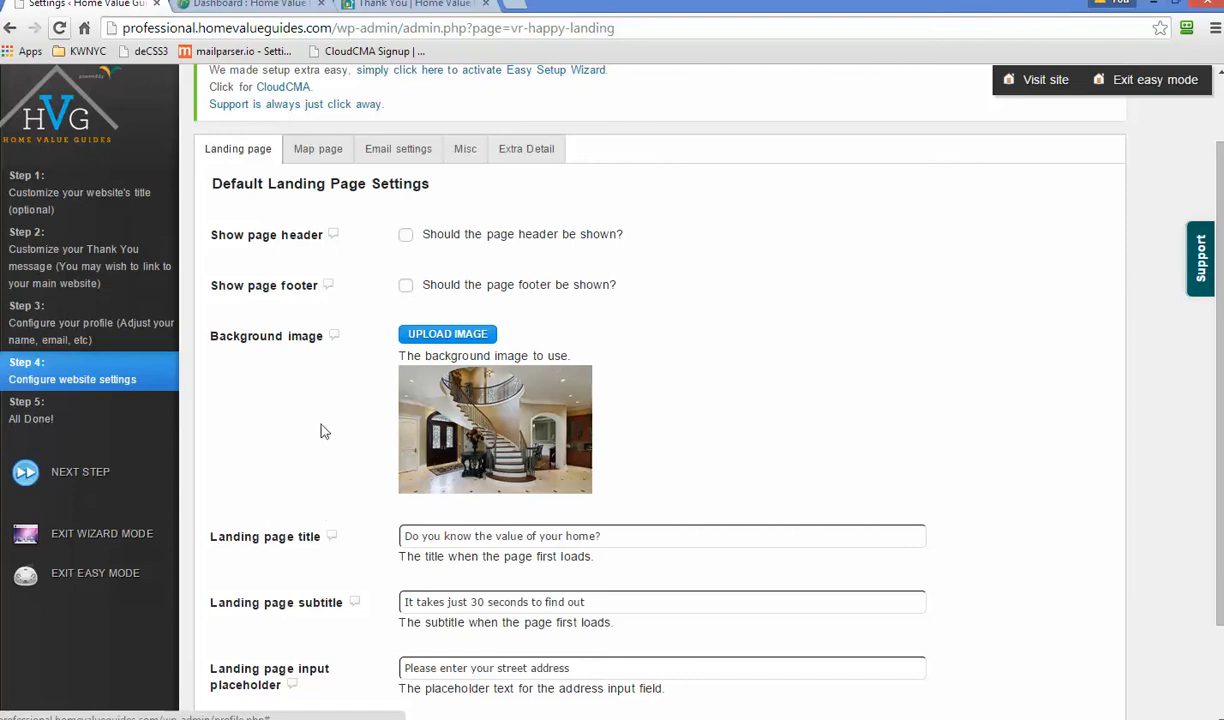
mouse_move(338, 345)
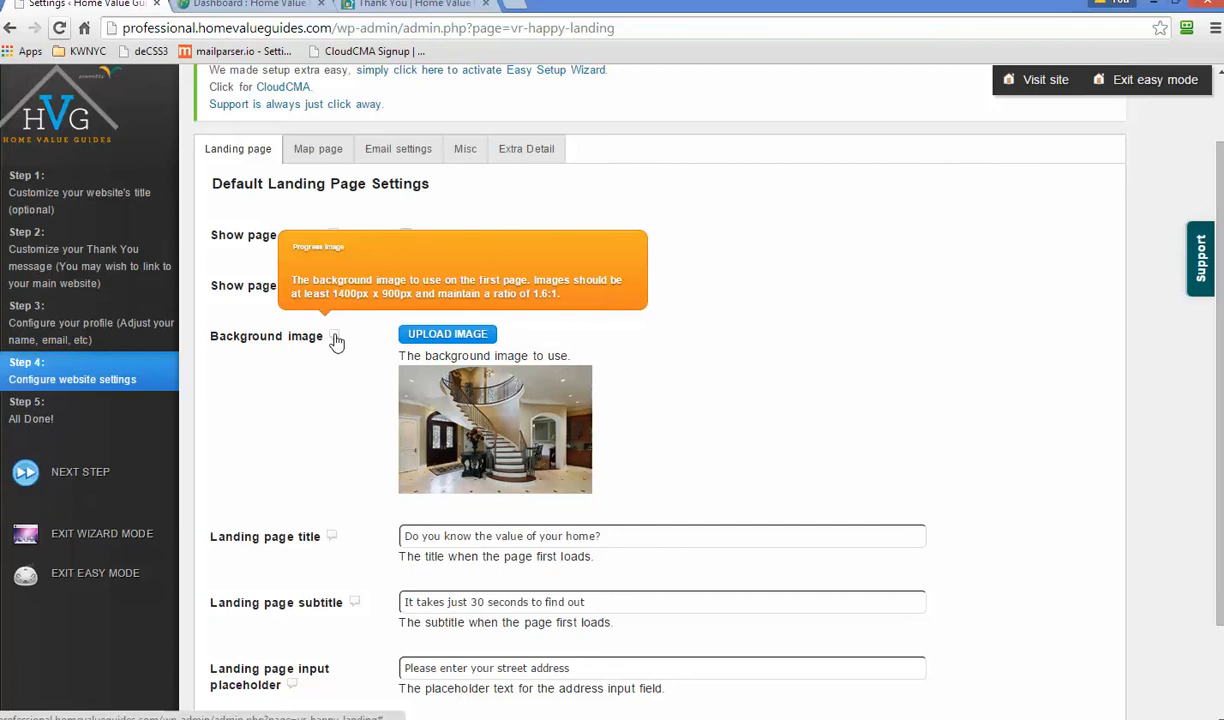
click(318, 149)
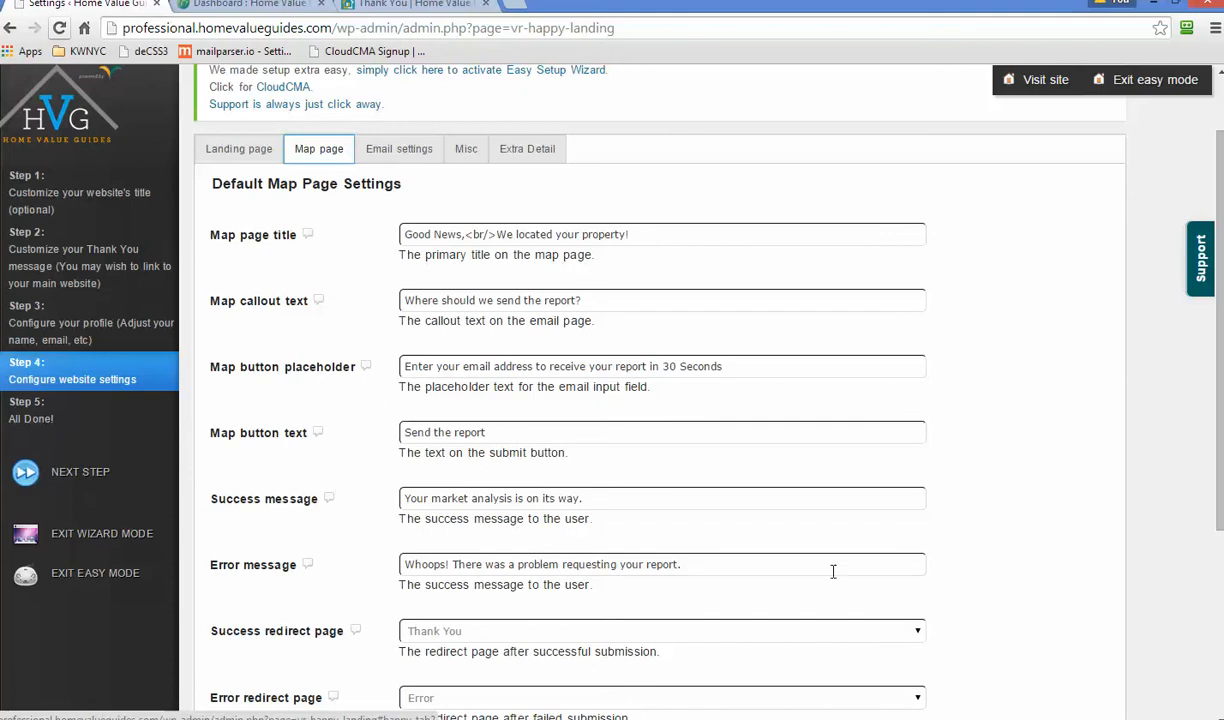
- Look over the Map page defaults down to Progress image, then show the Email settings tab
scroll(1040, 590, down, 1)
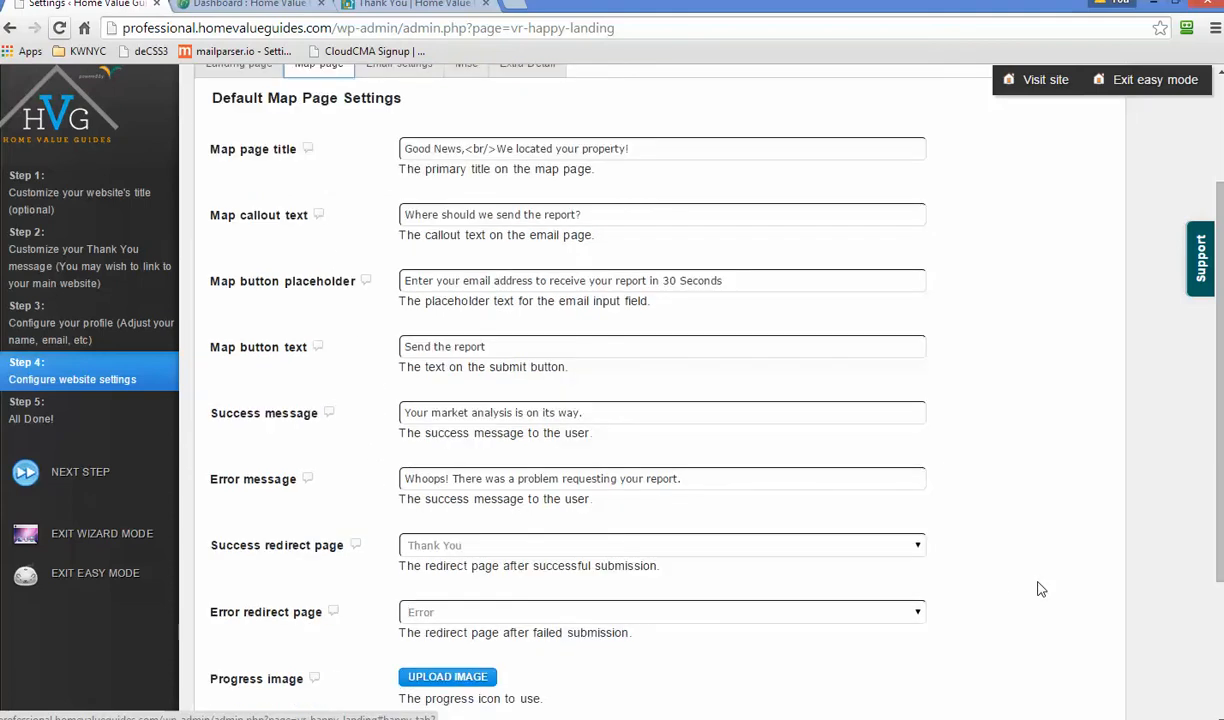
scroll(1040, 590, down, 1)
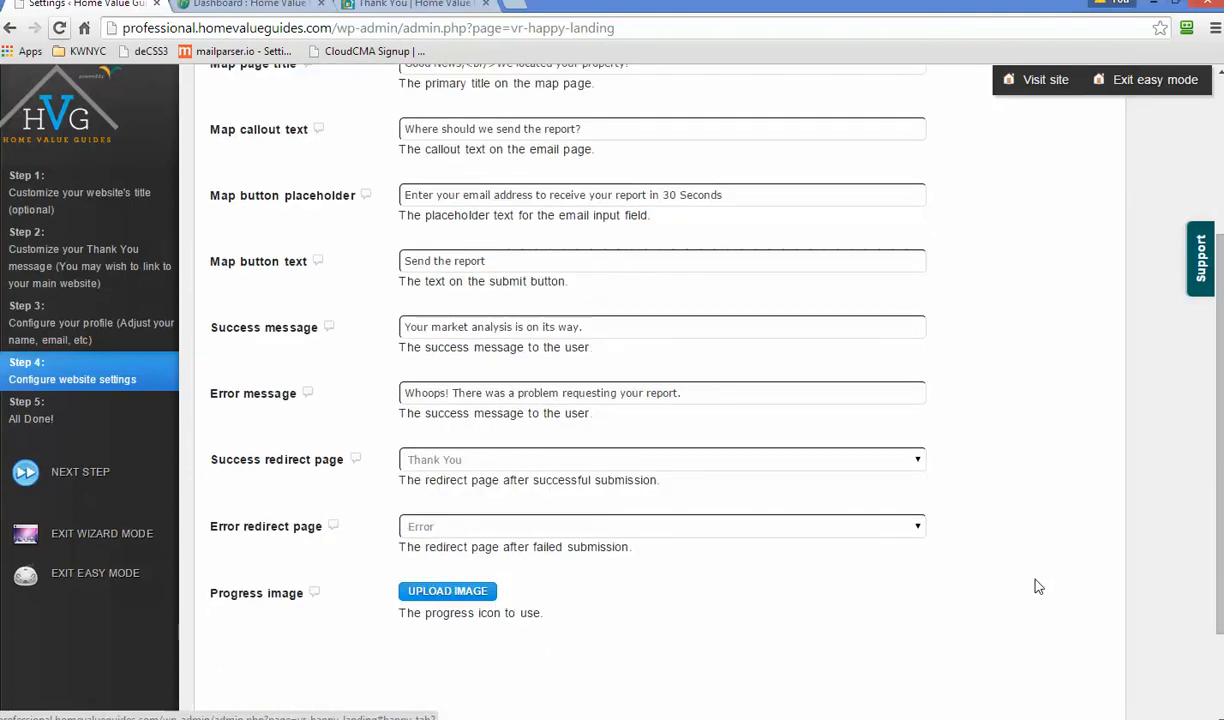
scroll(1038, 587, down, 1)
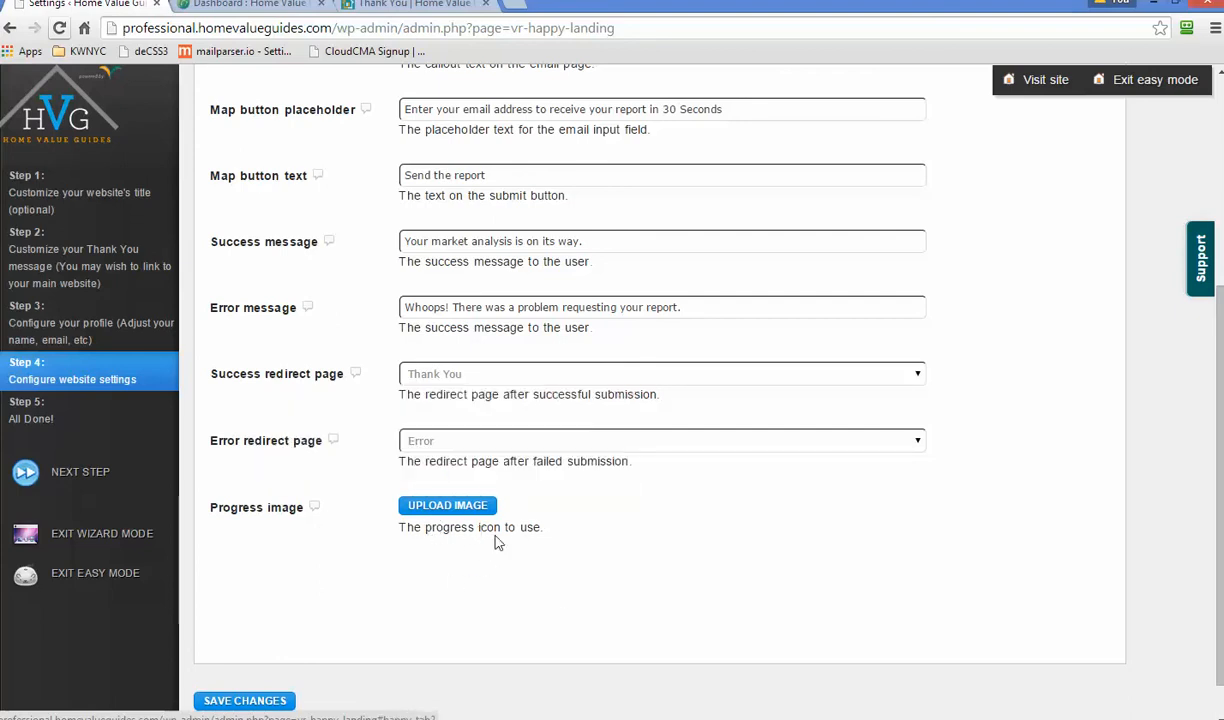
scroll(738, 578, up, 4)
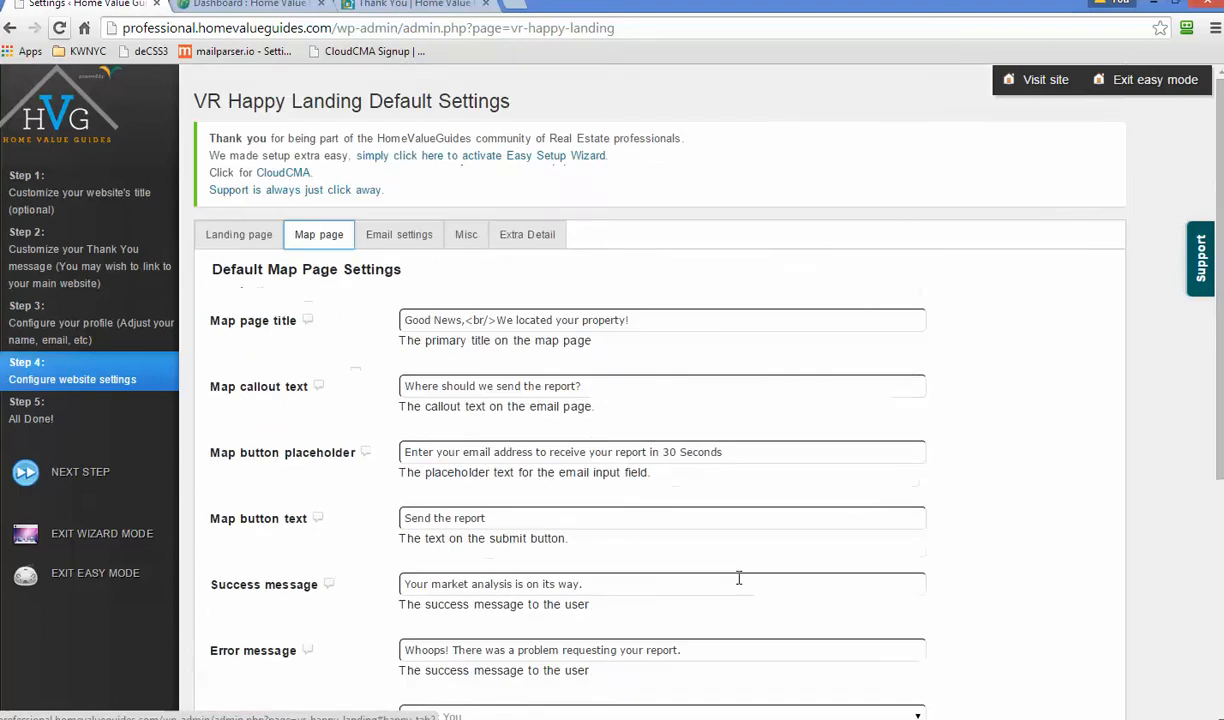
click(401, 240)
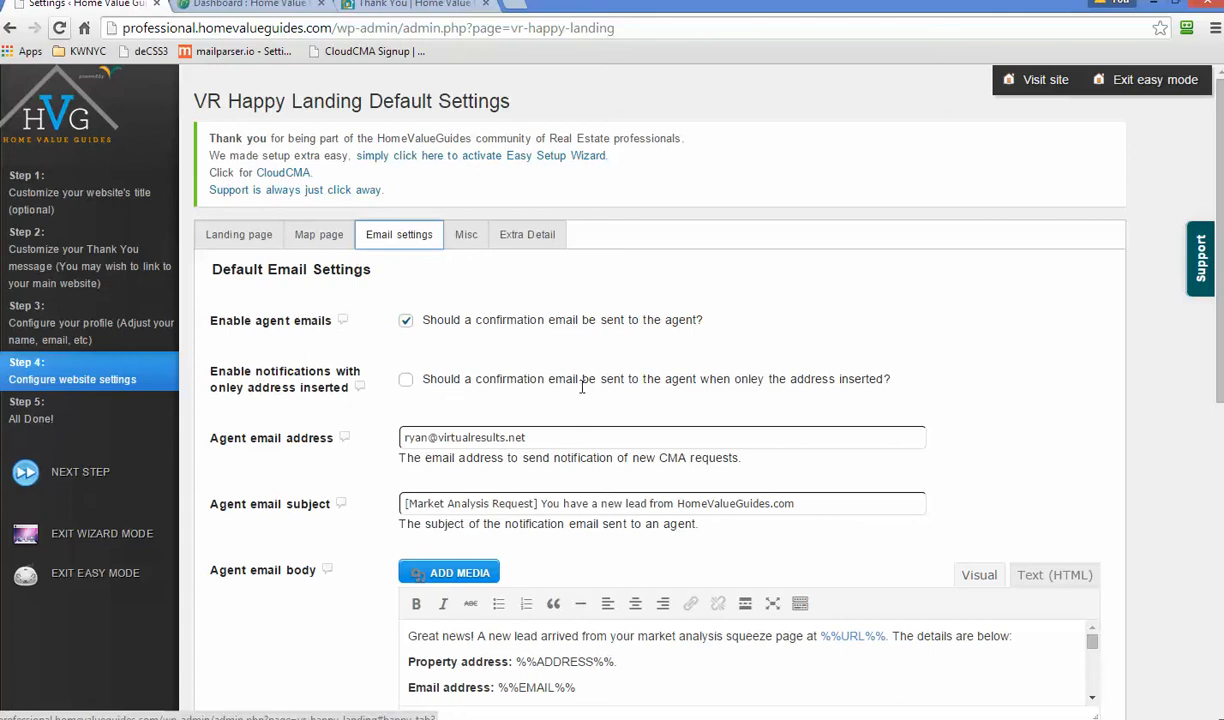
- Load the front-end home page, locate a sample address starting '123', then return to settings
click(390, 6)
drag(335, 28, 613, 31)
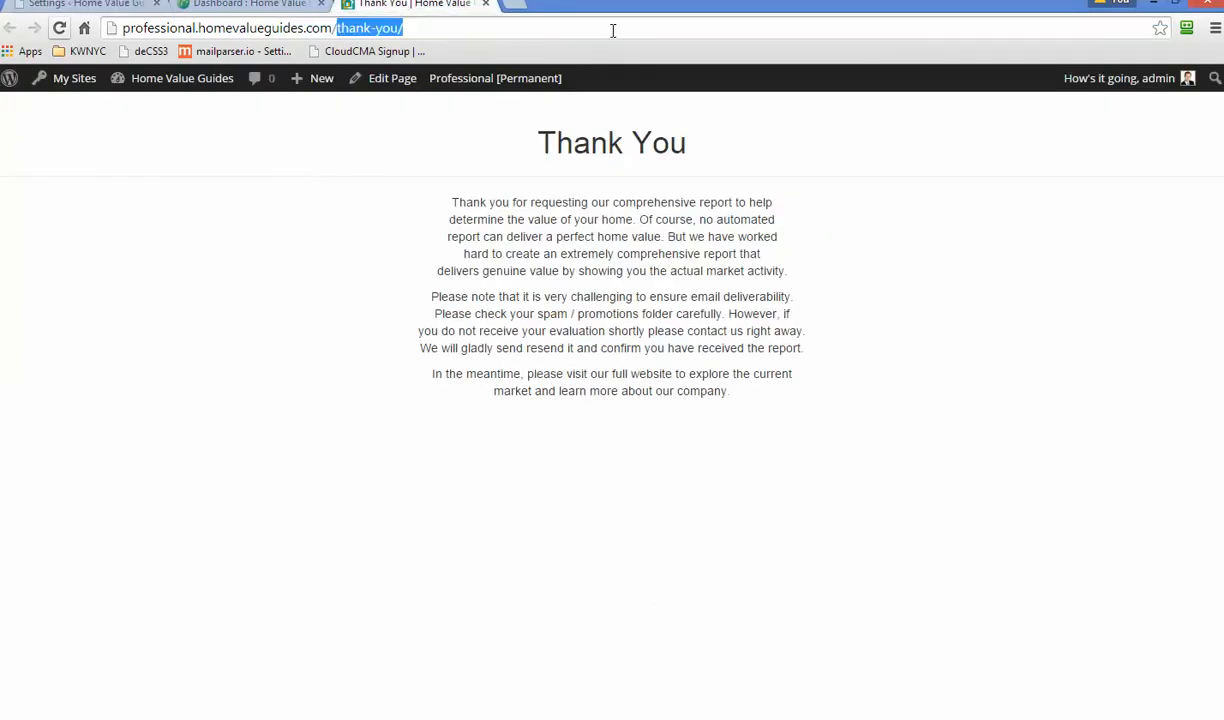
key(BackSpace)
key(Return)
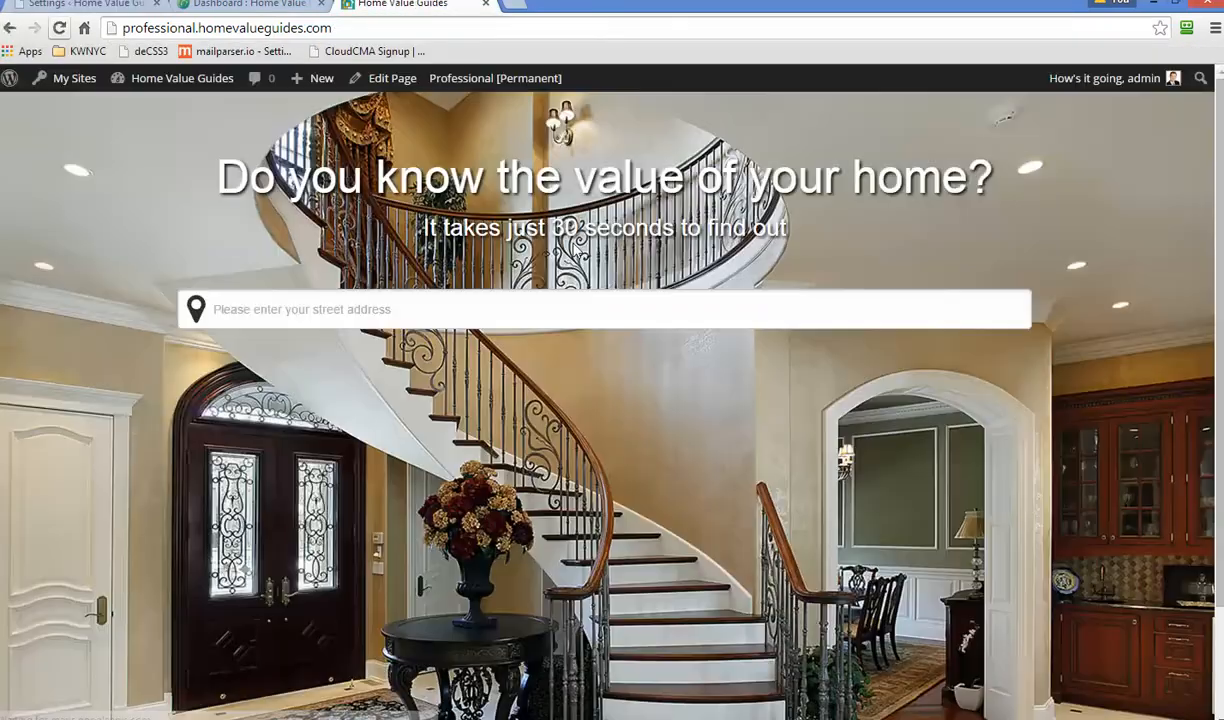
click(607, 306)
text(123)
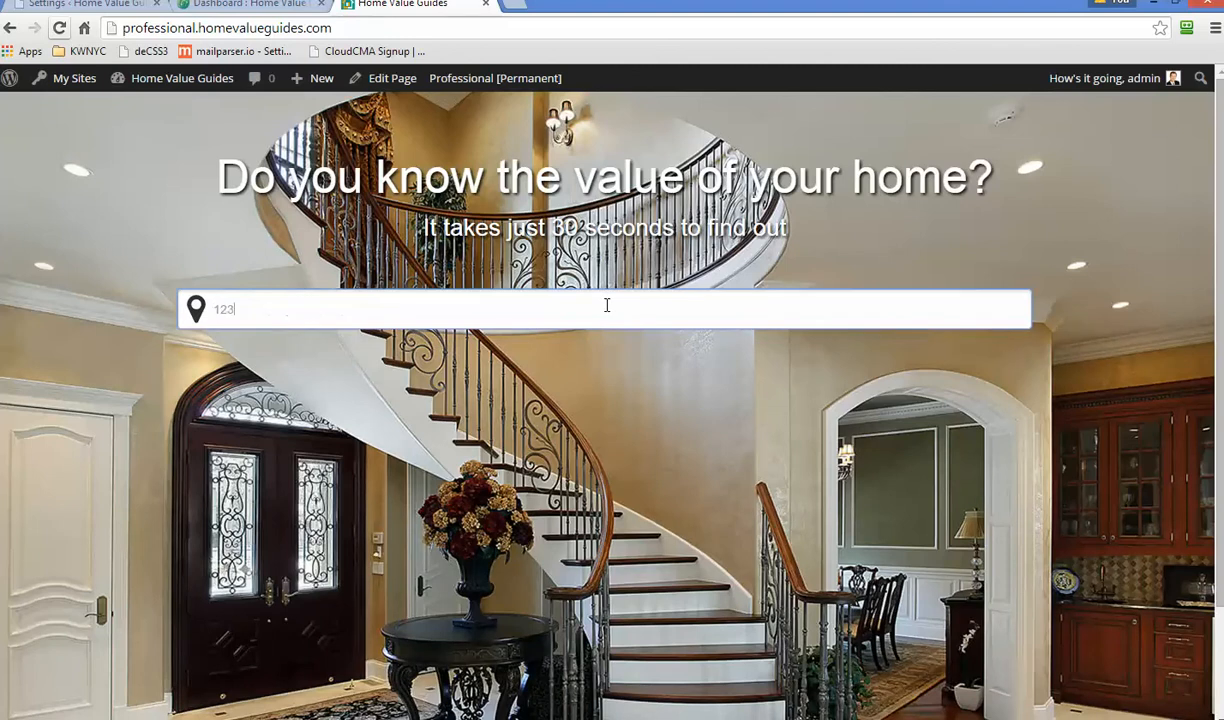
click(376, 341)
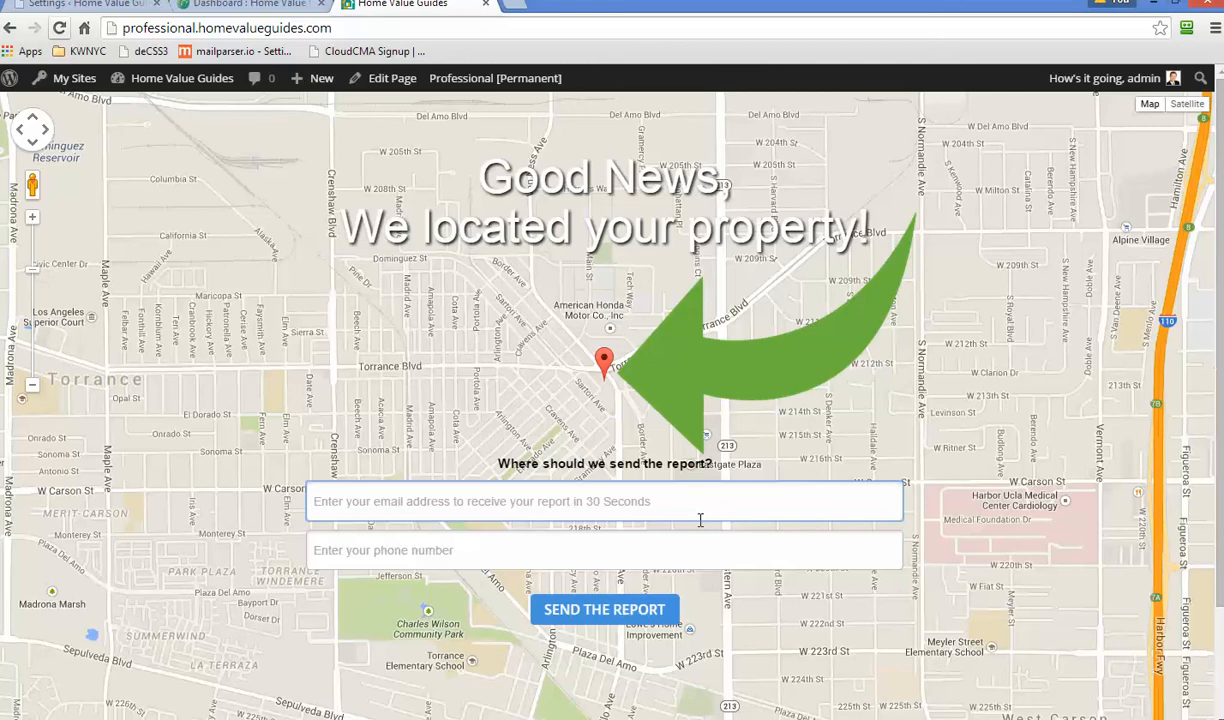
click(250, 4)
click(85, 4)
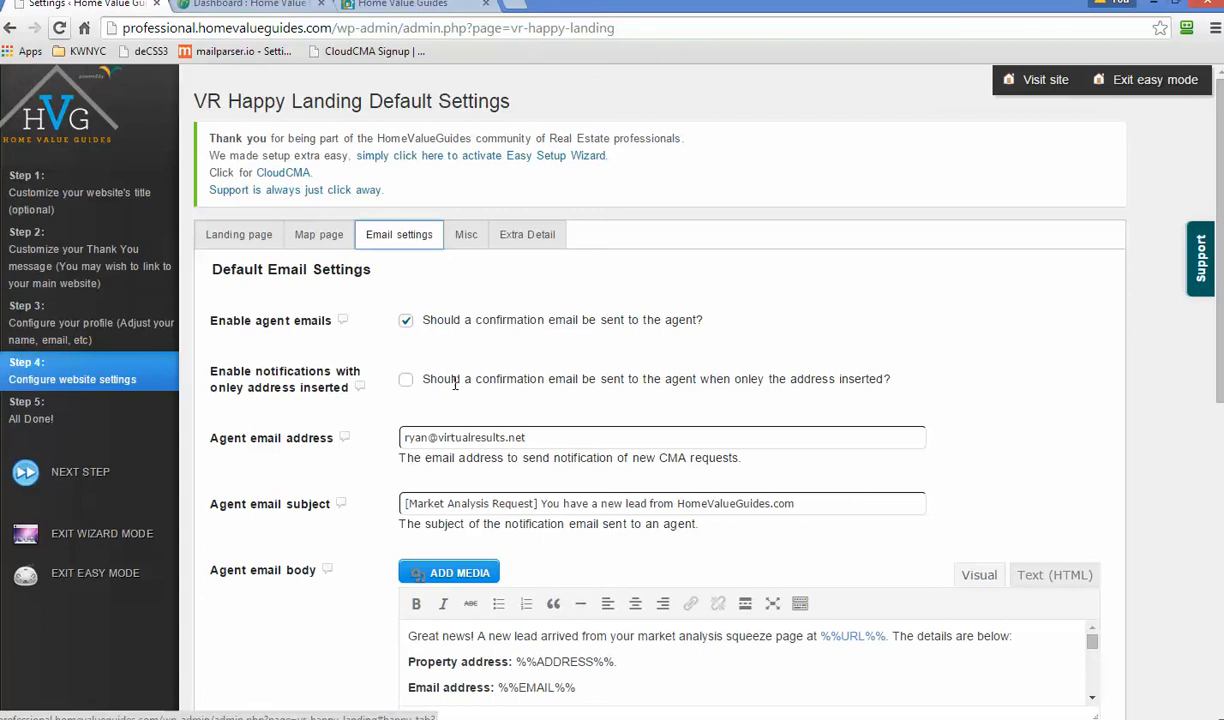
scroll(455, 383, down, 1)
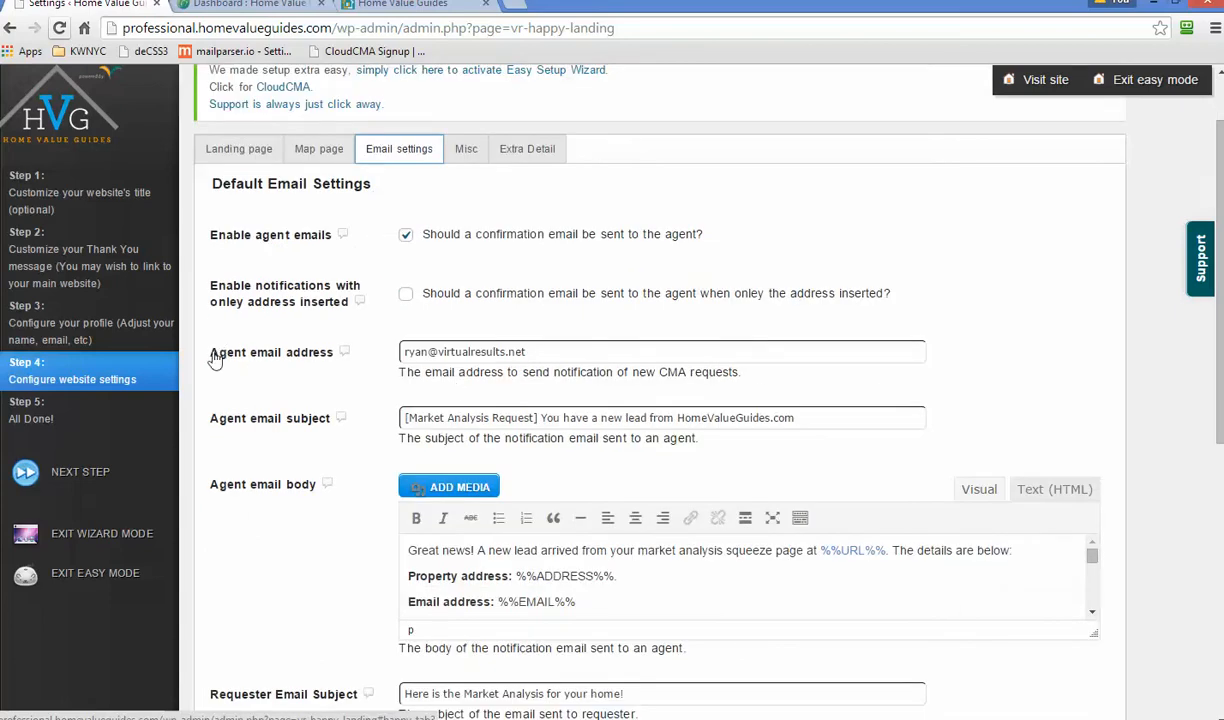
drag(407, 351, 560, 347)
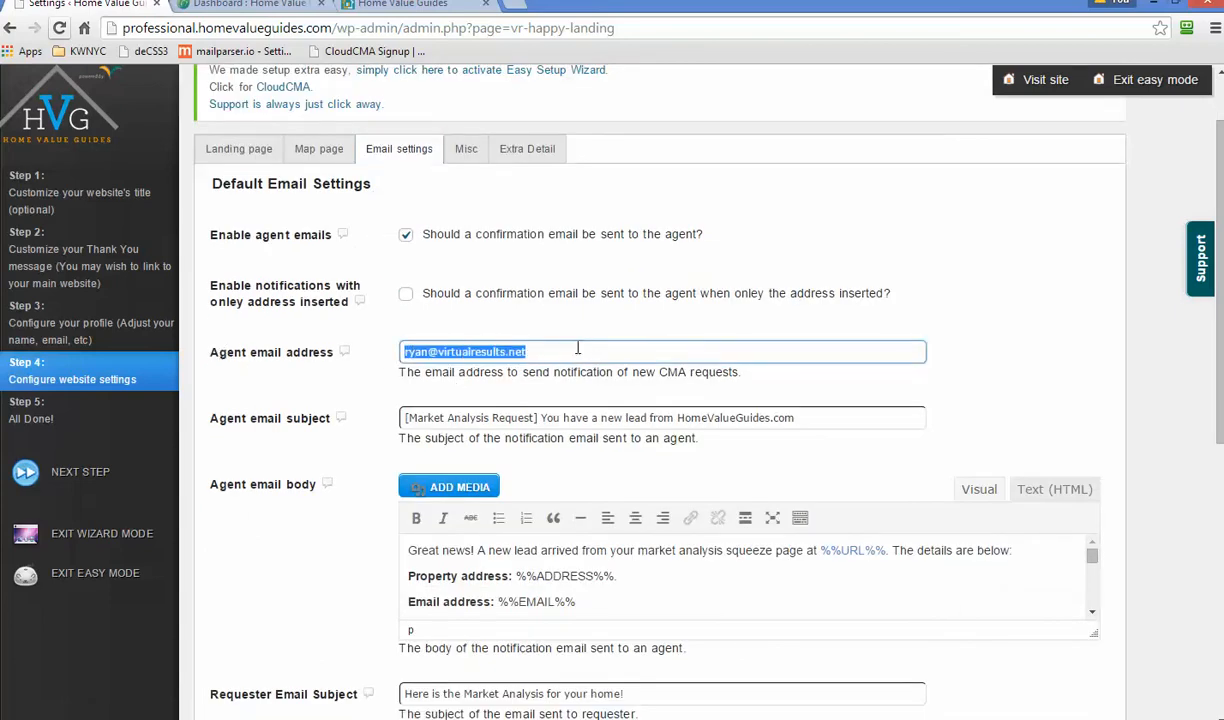
click(577, 348)
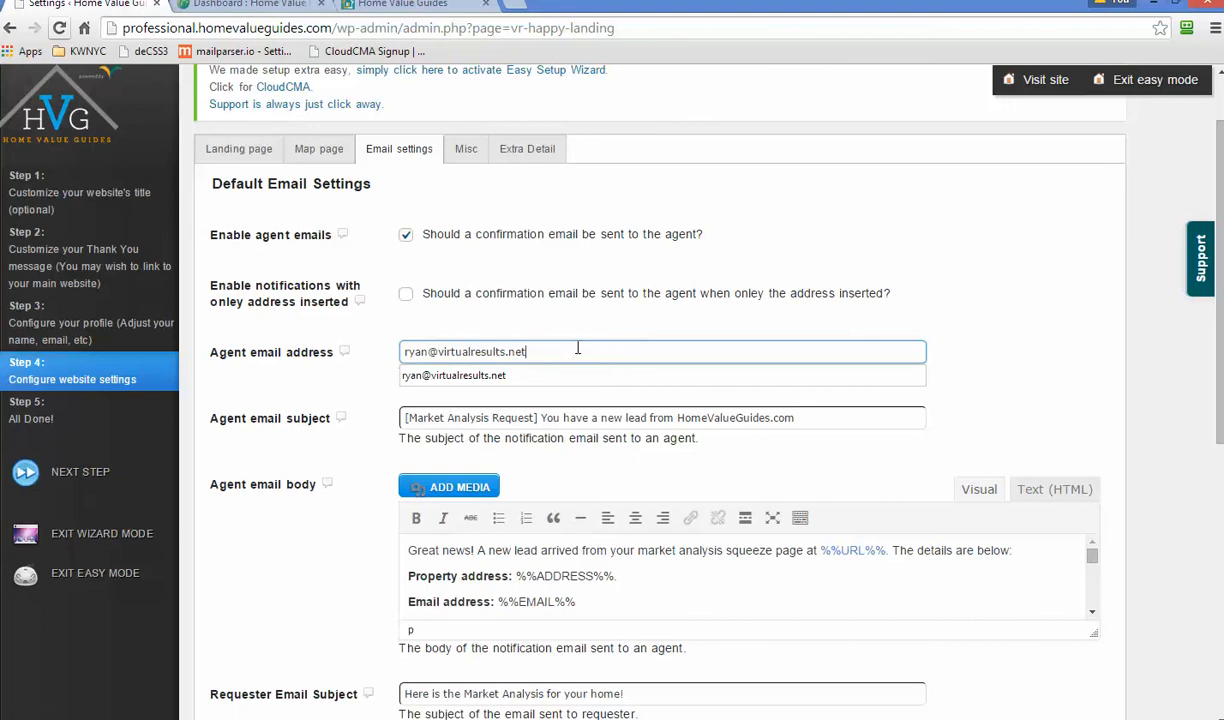
drag(577, 348, 405, 351)
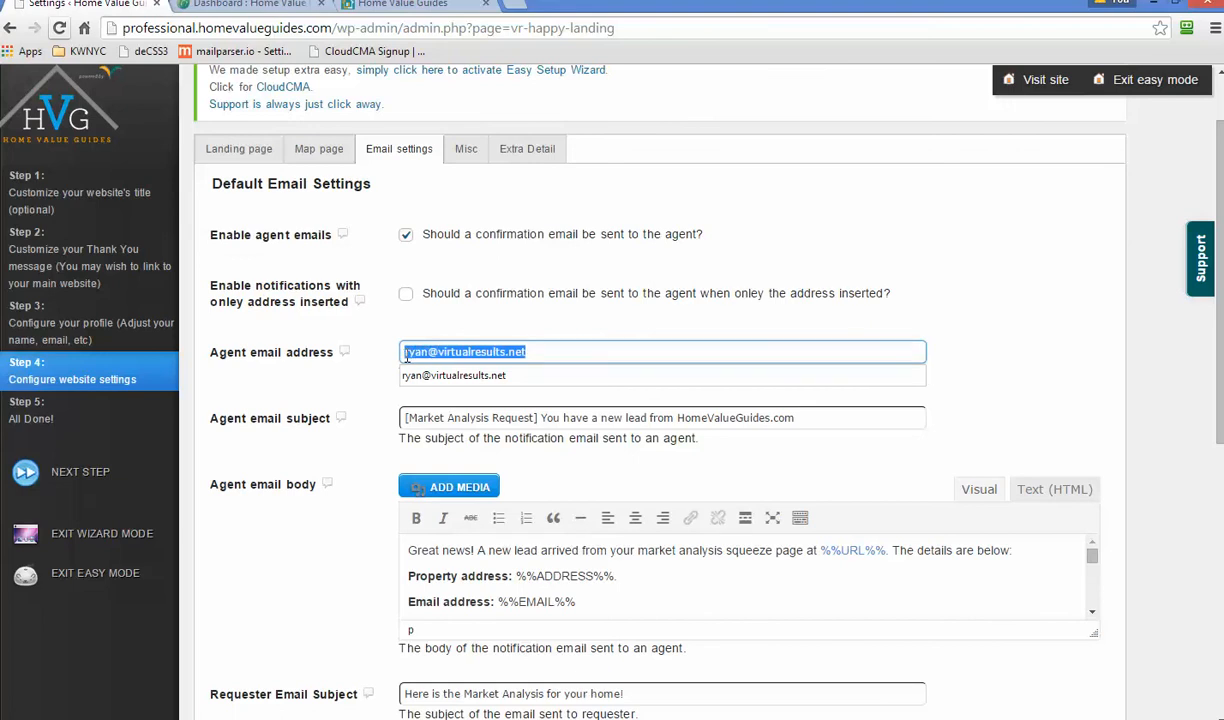
click(405, 353)
key(End)
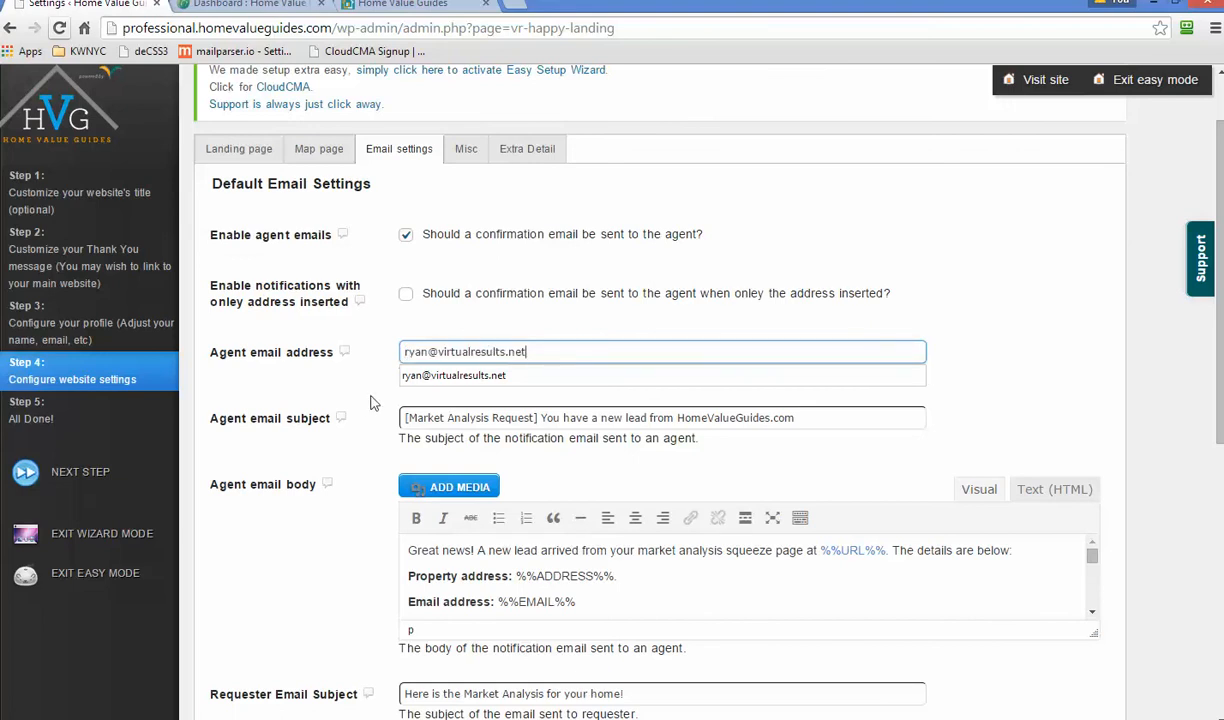
click(366, 407)
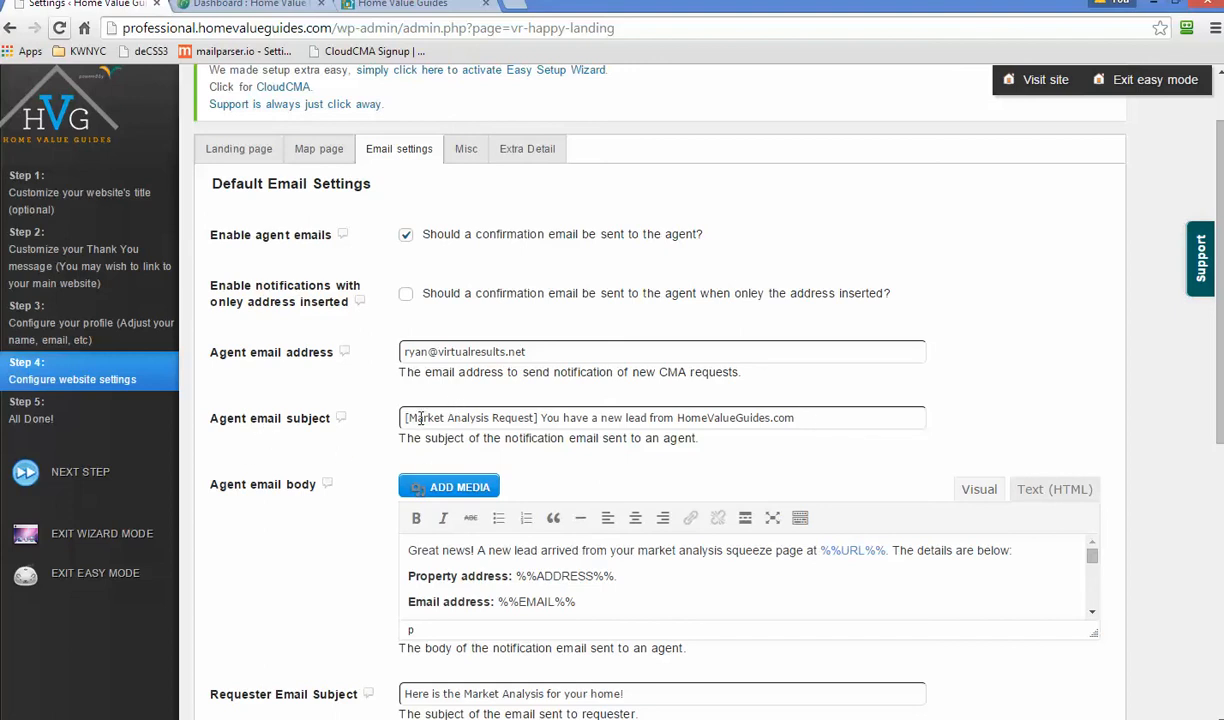
click(838, 418)
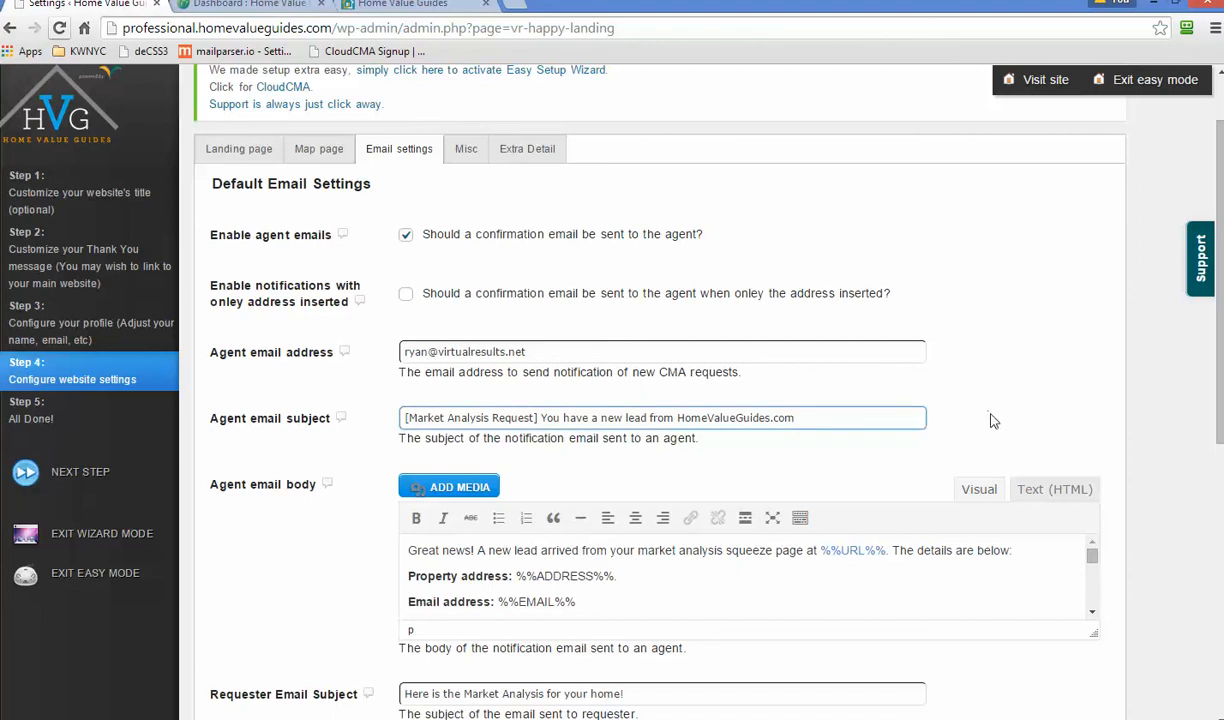
- Make the Agent email body editor taller and read its Phone-to-Sqft lead placeholders
scroll(991, 421, down, 1)
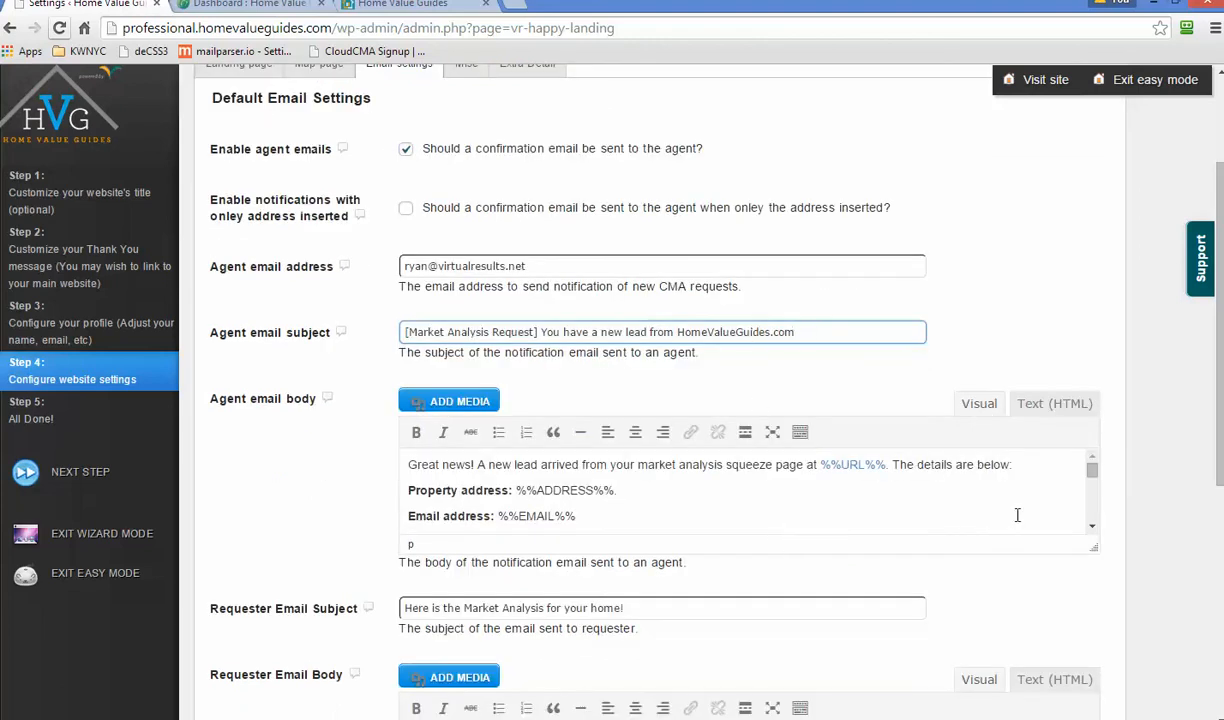
scroll(1017, 515, down, 2)
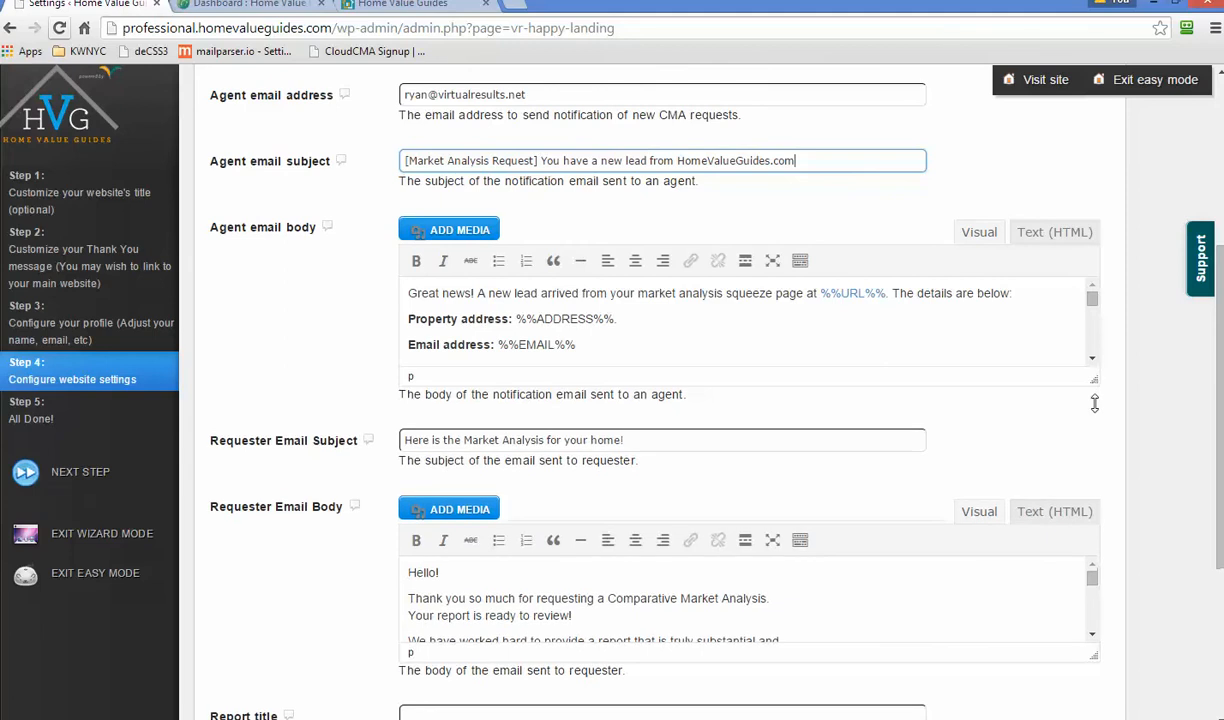
drag(1094, 403, 1096, 594)
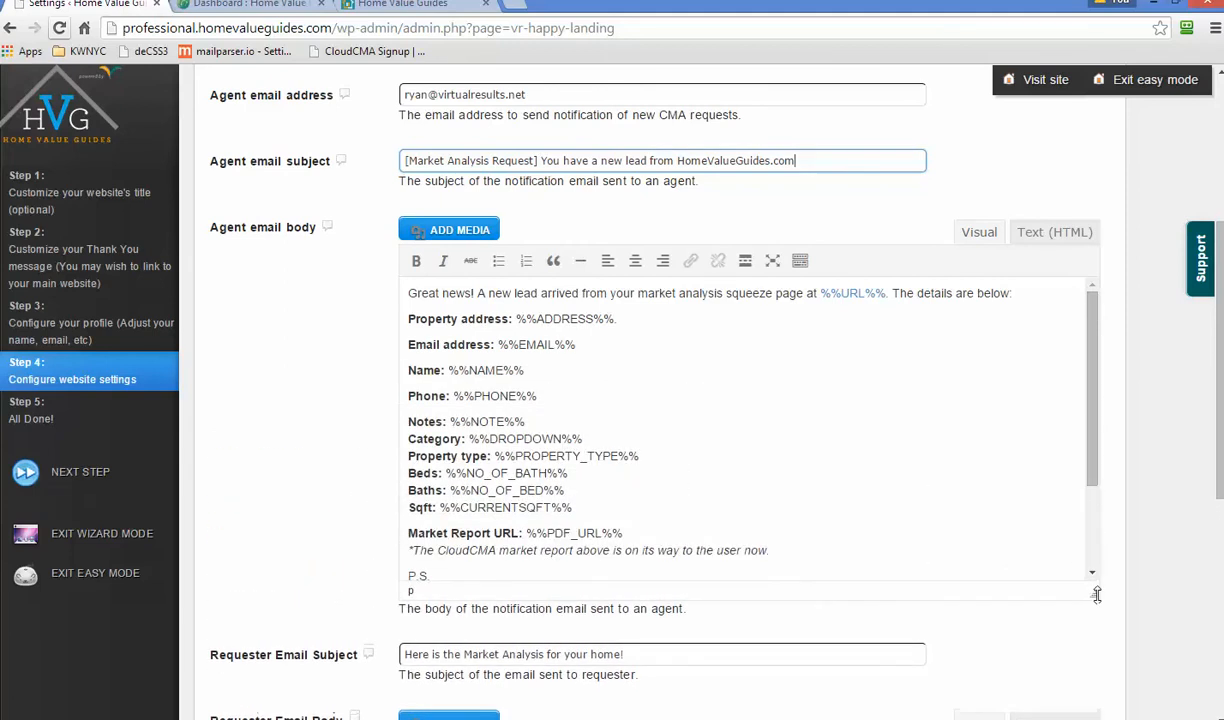
mouse_move(1092, 372)
mouse_down()
mouse_move(1107, 511)
mouse_move(1101, 372)
mouse_up()
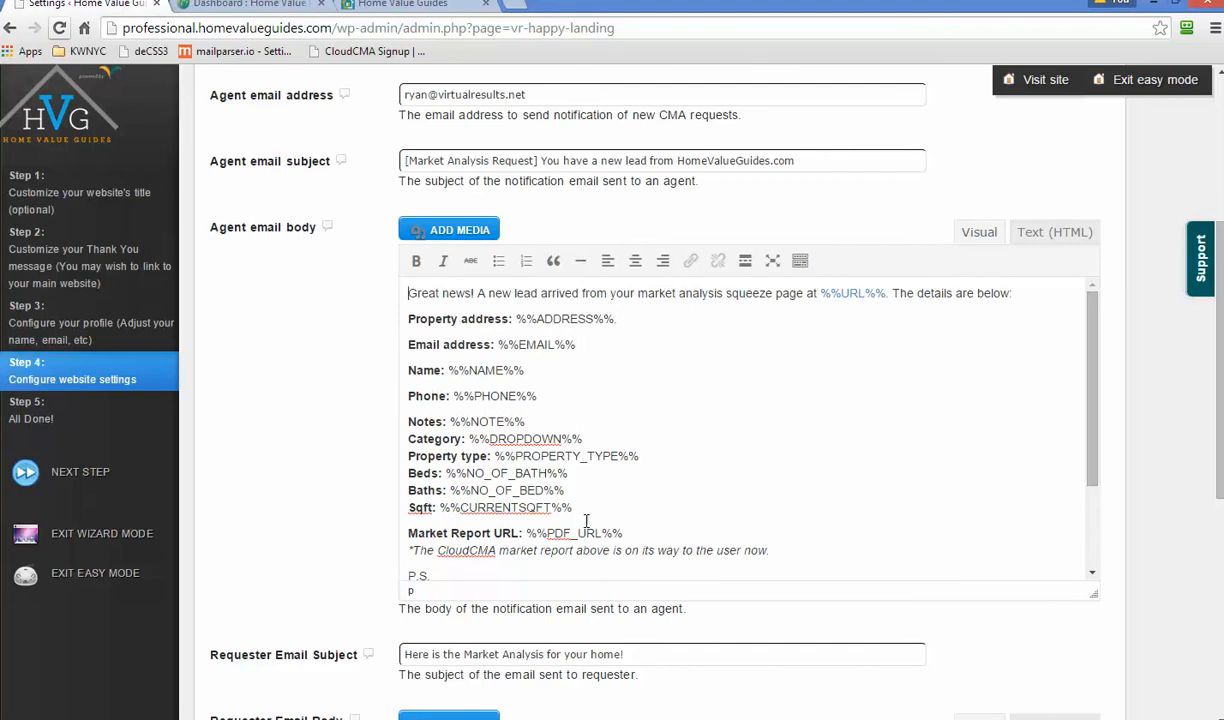
drag(575, 507, 408, 418)
click(470, 421)
- Review the requester email subject 'Here is the Market Analysis for your home!' and place the caret in the body
scroll(983, 513, down, 4)
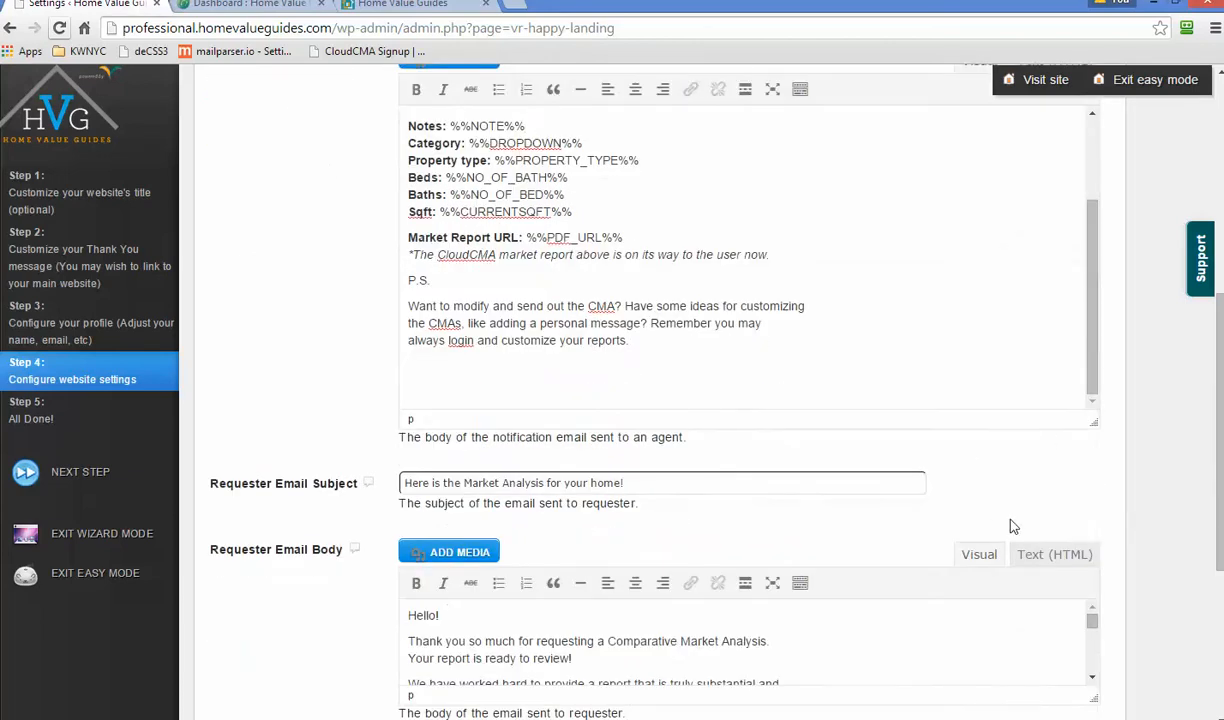
scroll(1100, 510, down, 3)
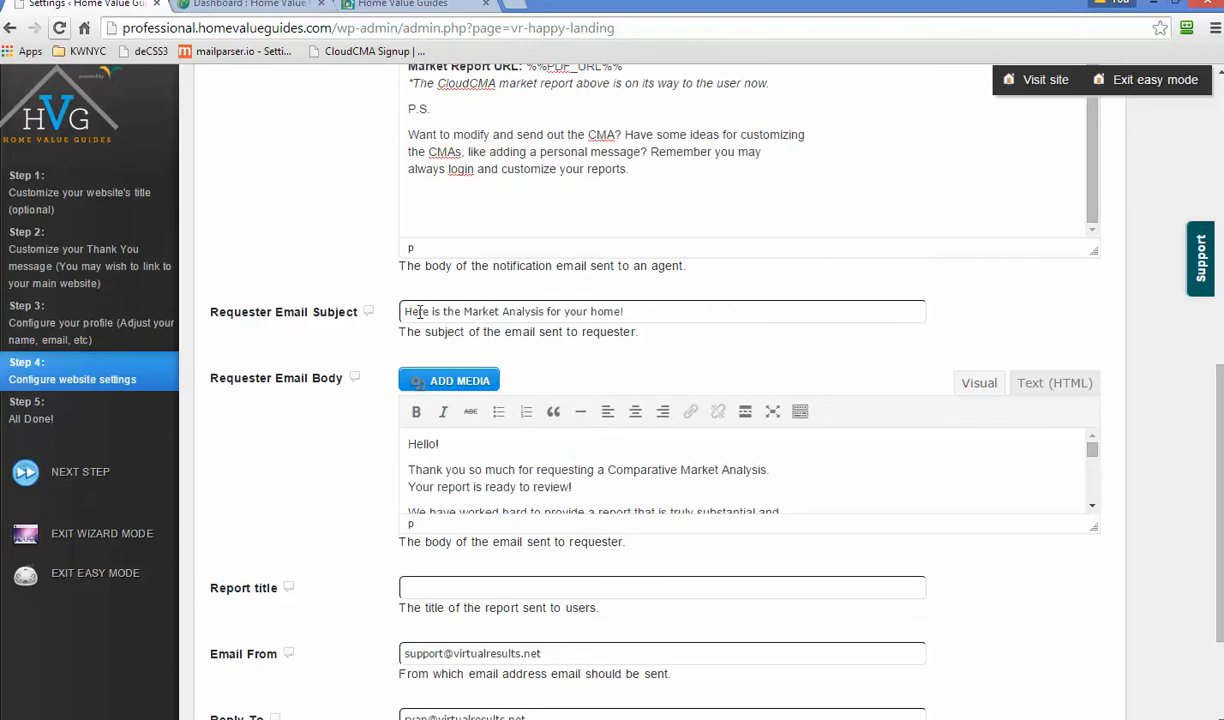
drag(402, 311, 607, 312)
click(606, 313)
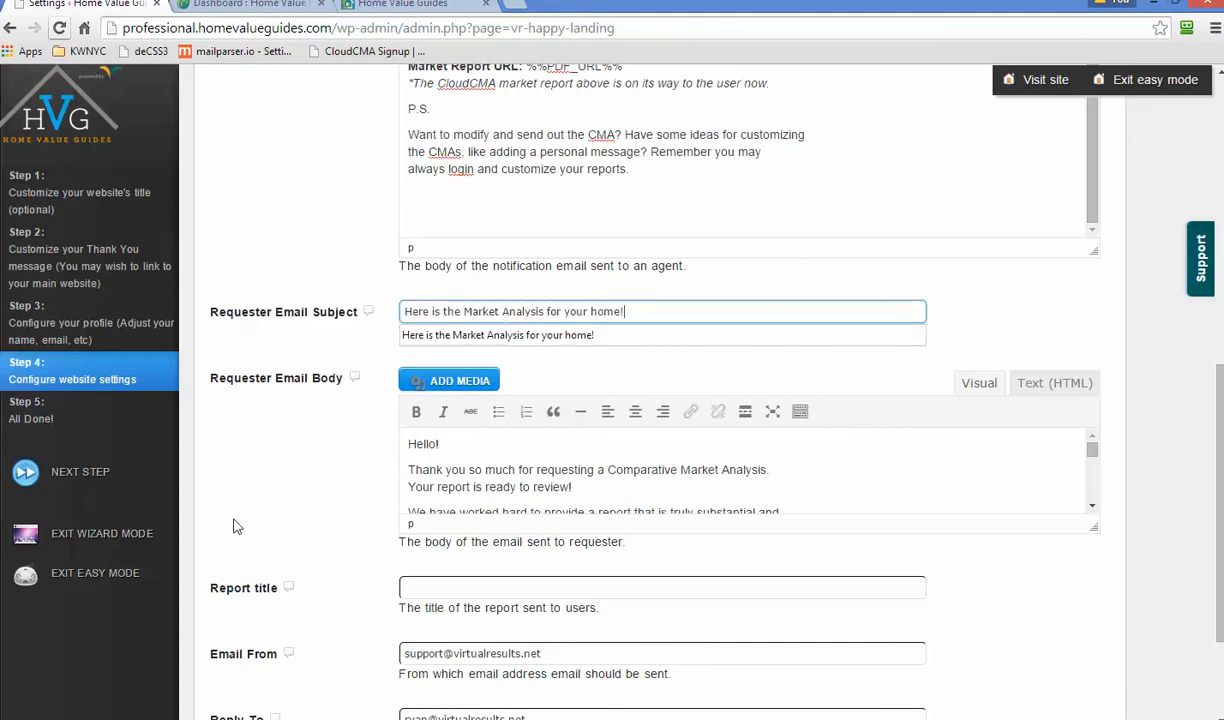
click(912, 490)
- Drag the Requester Email Body editor taller and scroll through the report email text
drag(1094, 527, 1092, 656)
scroll(1133, 545, down, 2)
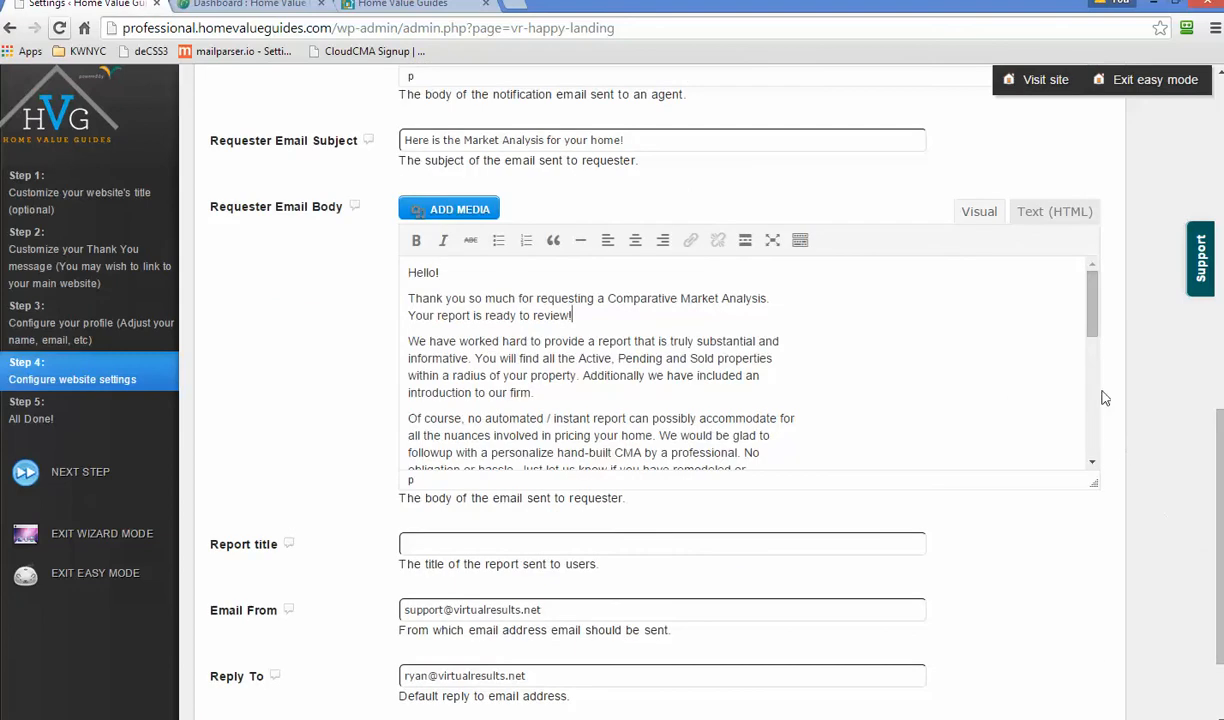
drag(1095, 314, 1093, 341)
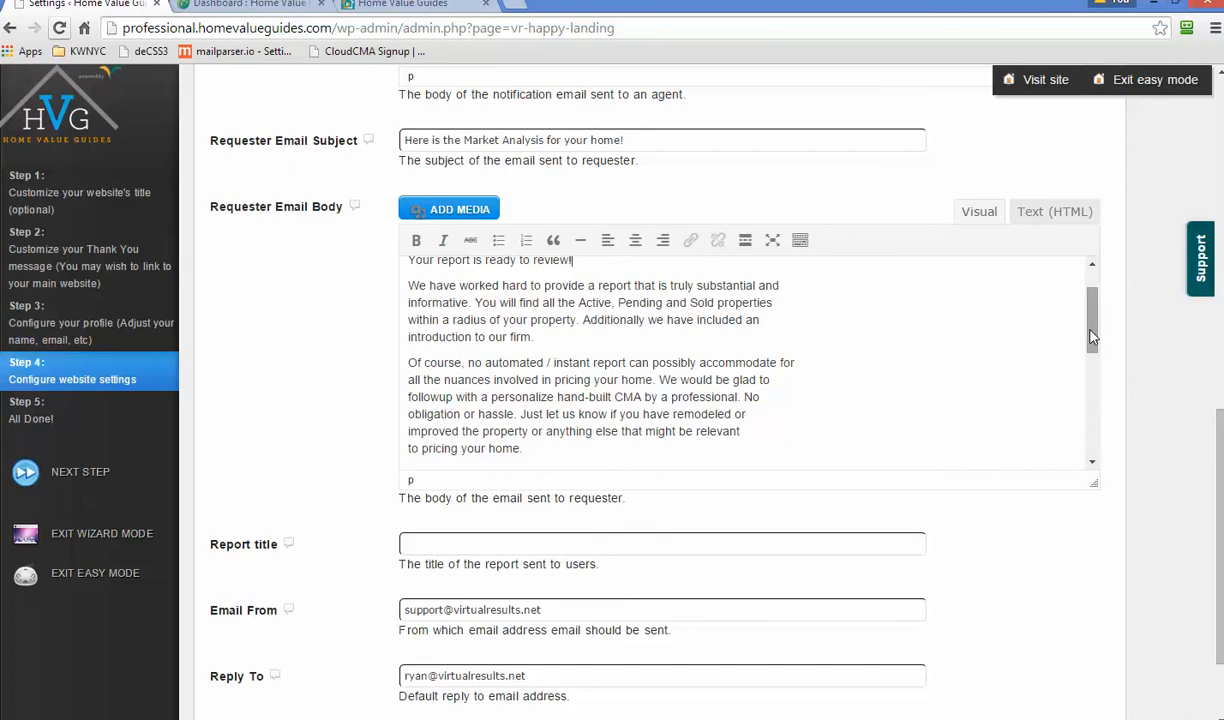
drag(1092, 337, 940, 388)
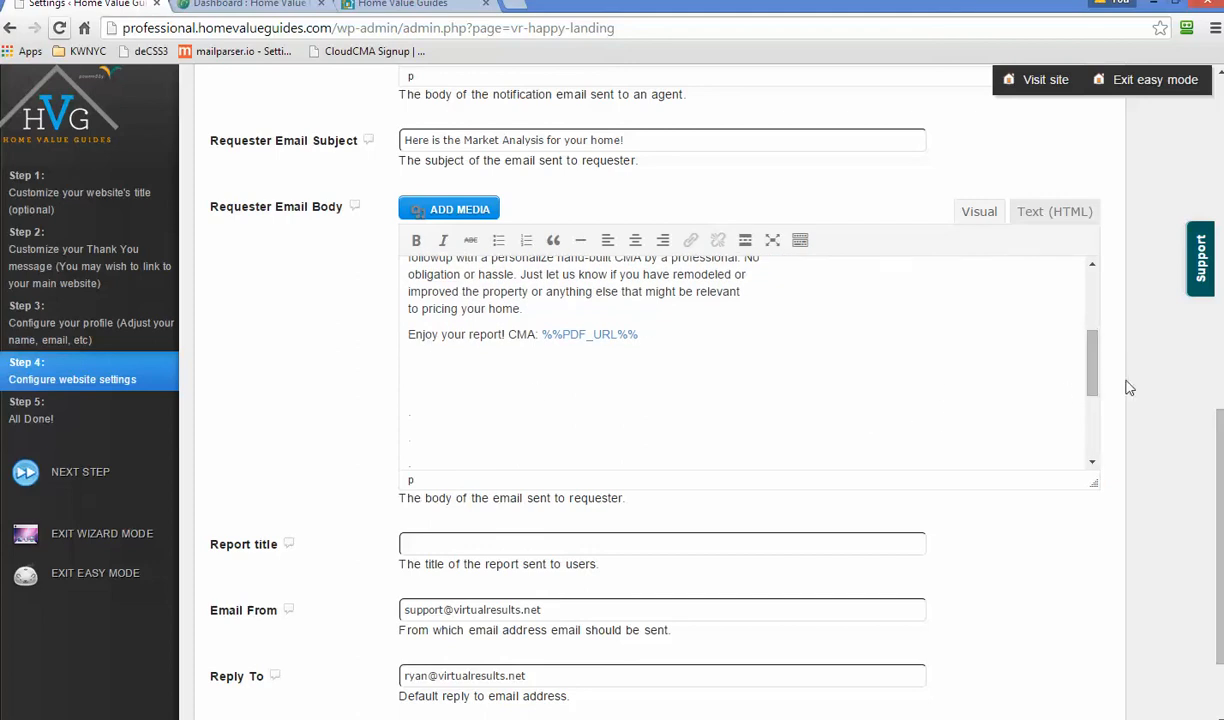
drag(1093, 376, 1128, 301)
scroll(1130, 303, up, 1)
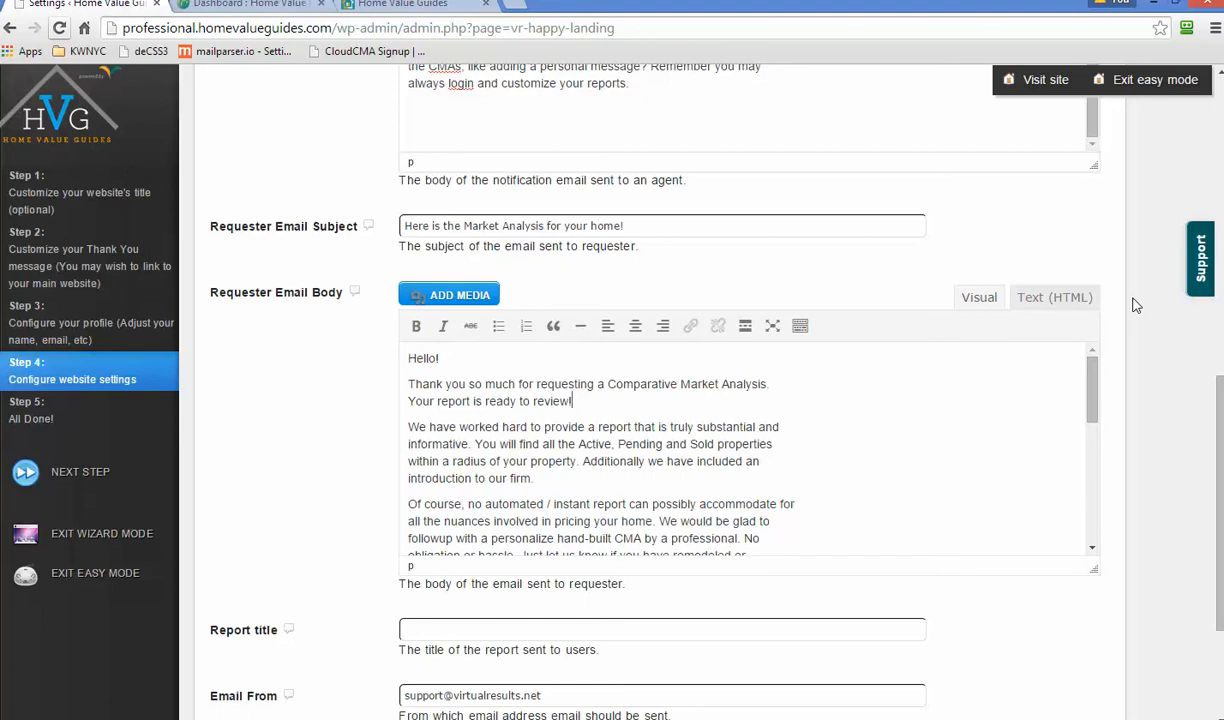
scroll(1154, 307, down, 3)
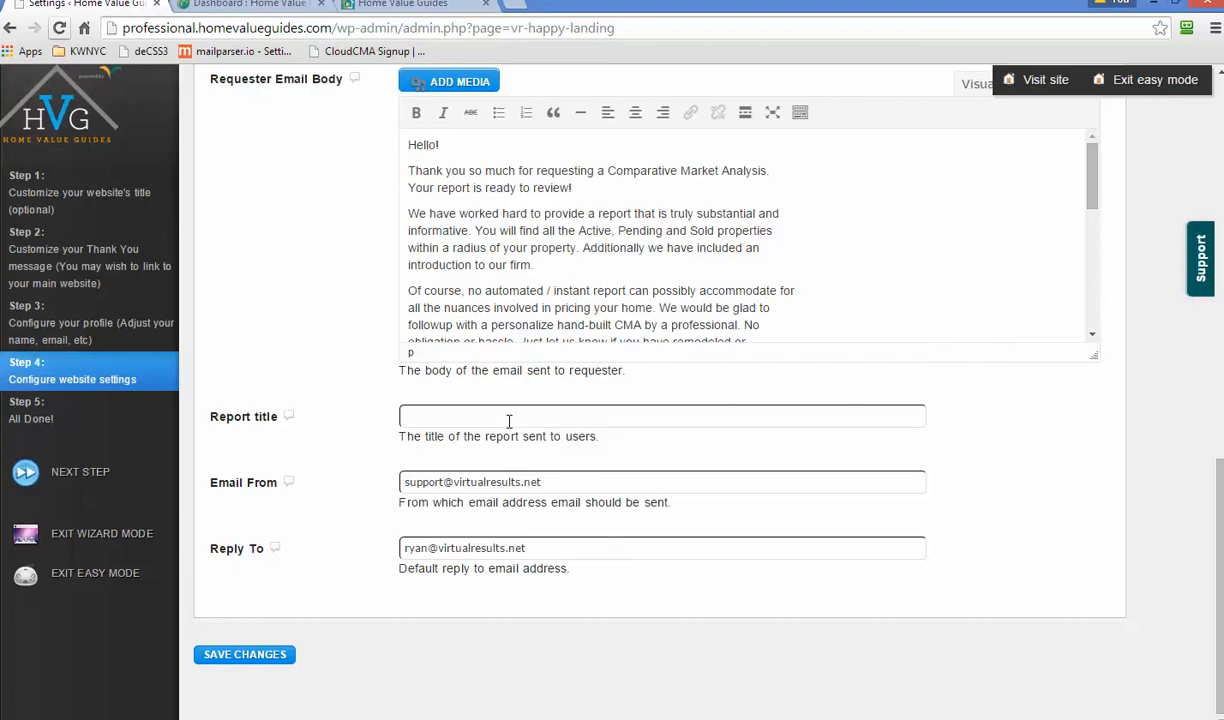
scroll(669, 443, up, 2)
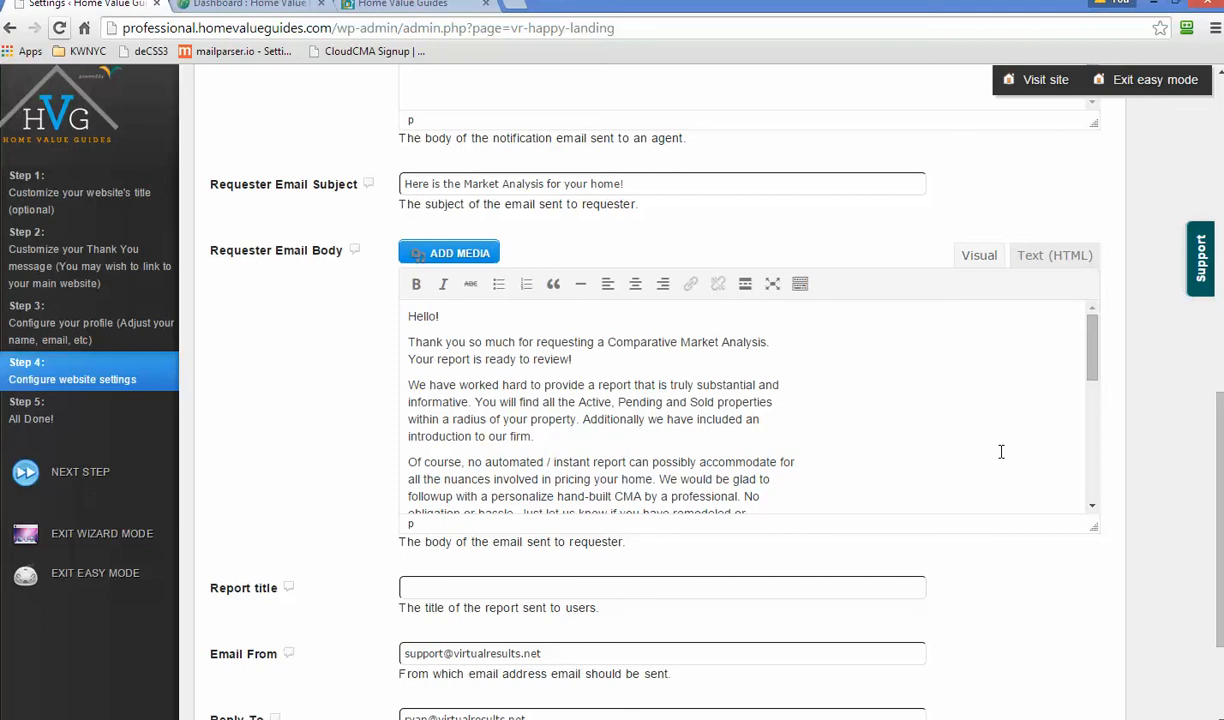
scroll(1001, 452, down, 8)
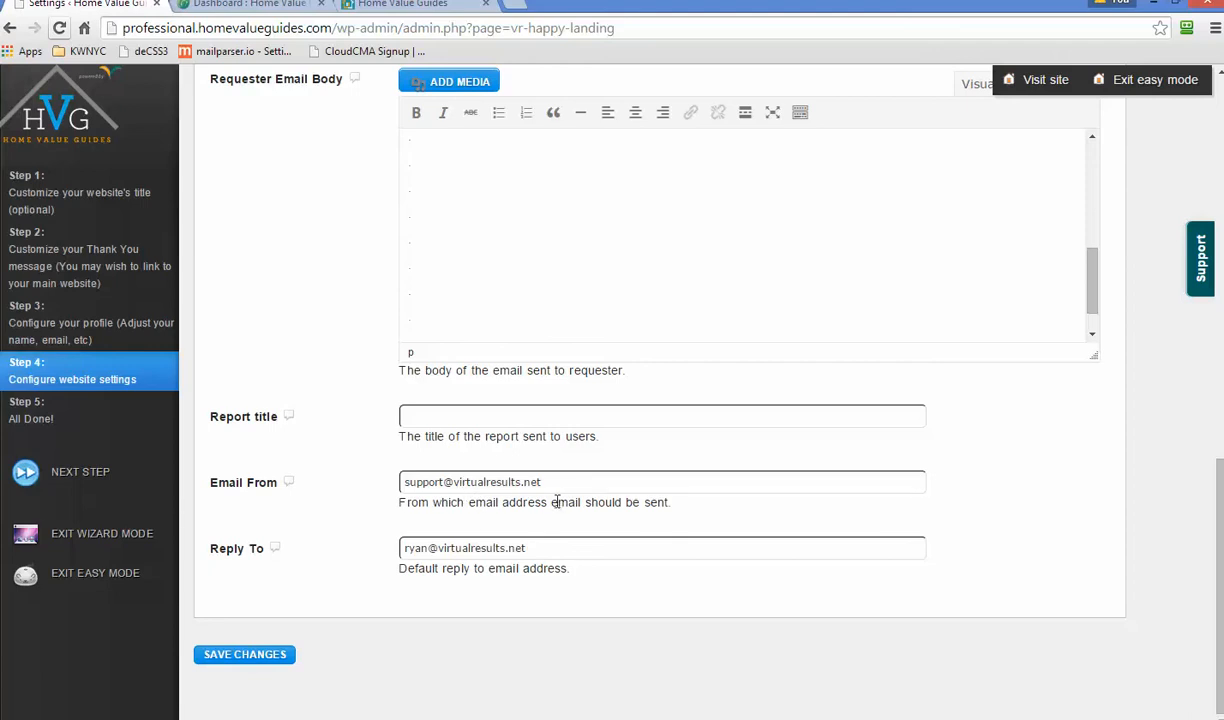
- Inspect the Email From address and its domain and help text
drag(553, 502, 433, 502)
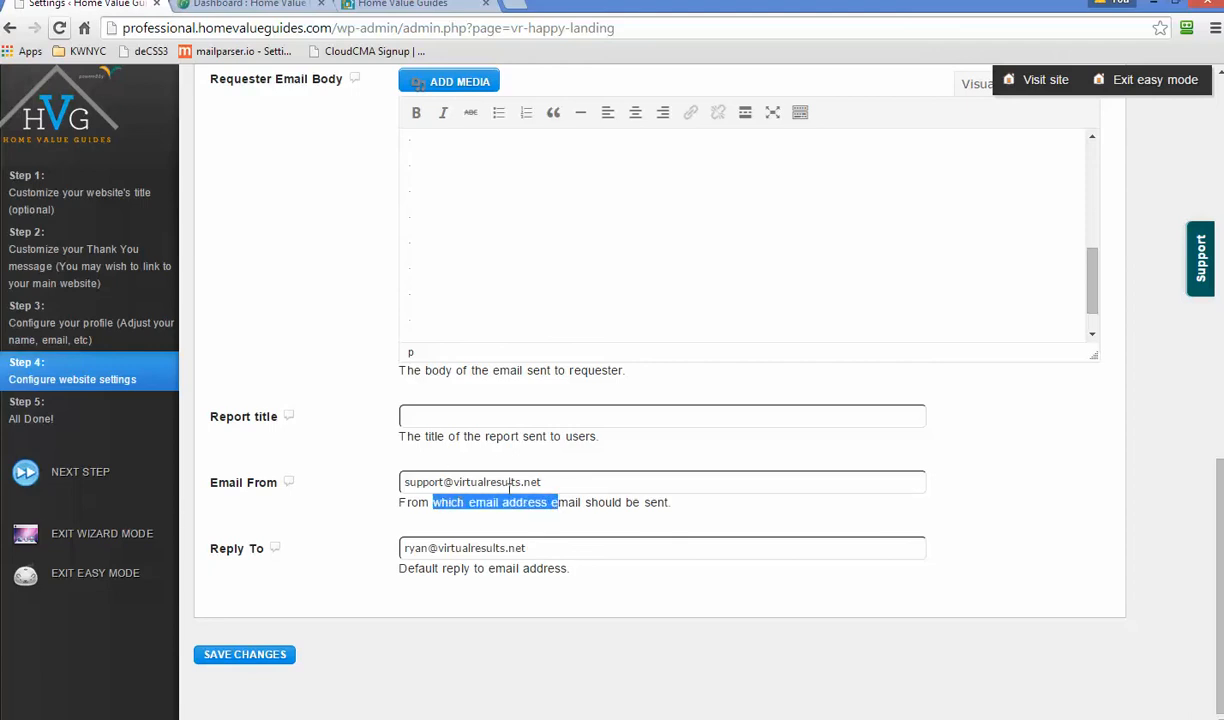
click(553, 483)
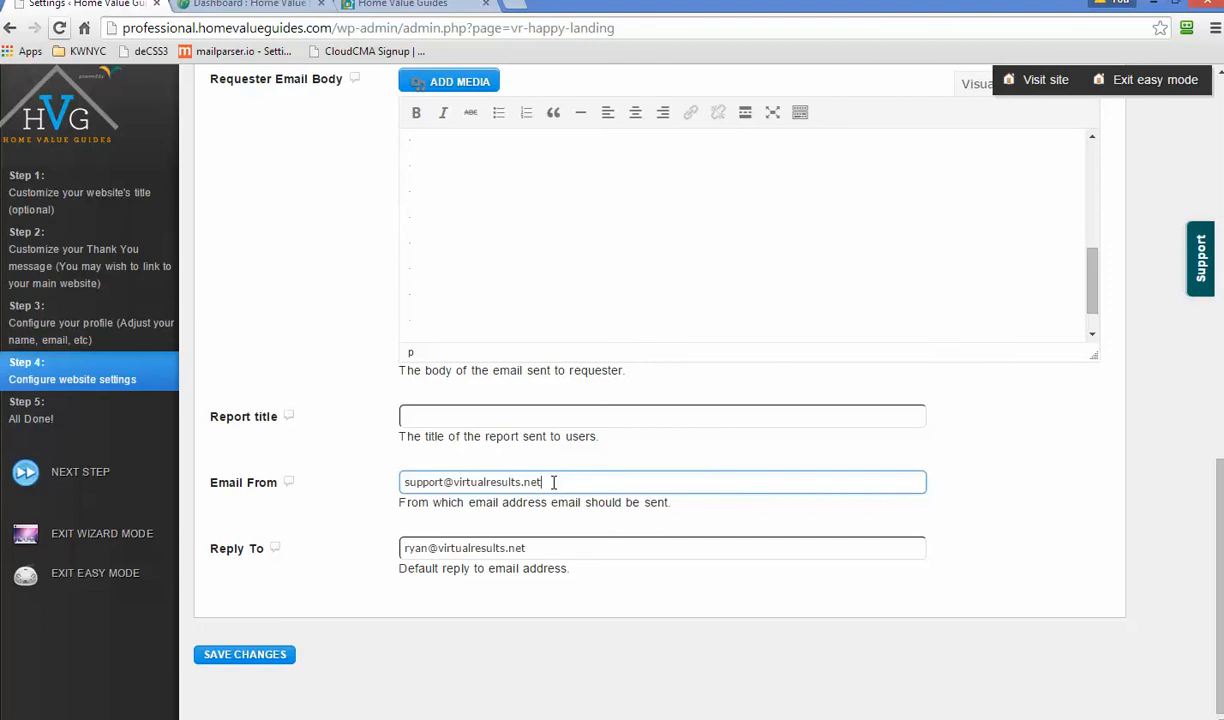
click(550, 500)
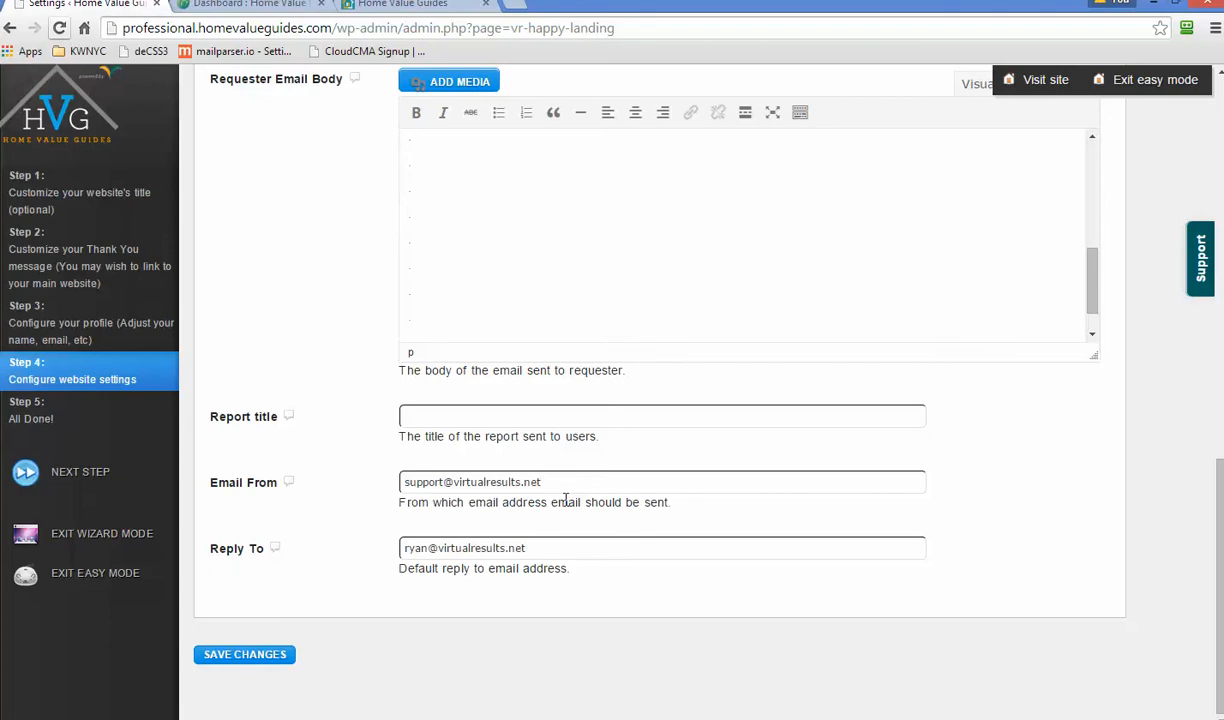
drag(540, 483, 455, 483)
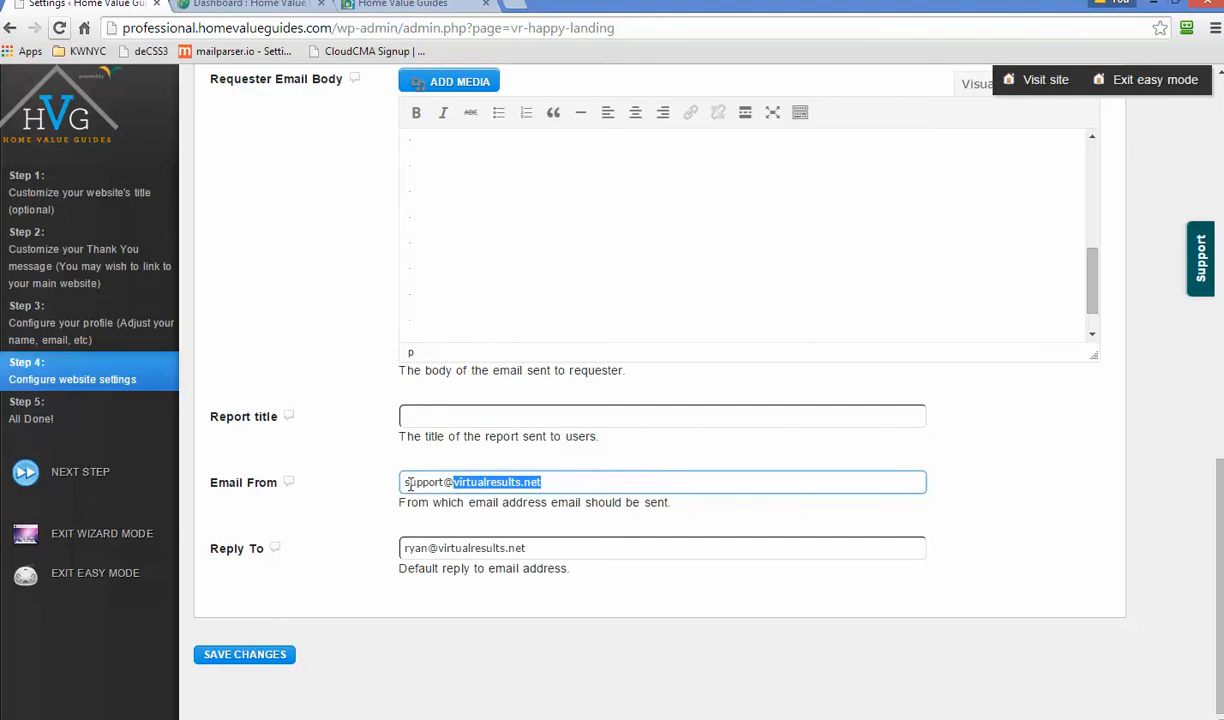
click(507, 483)
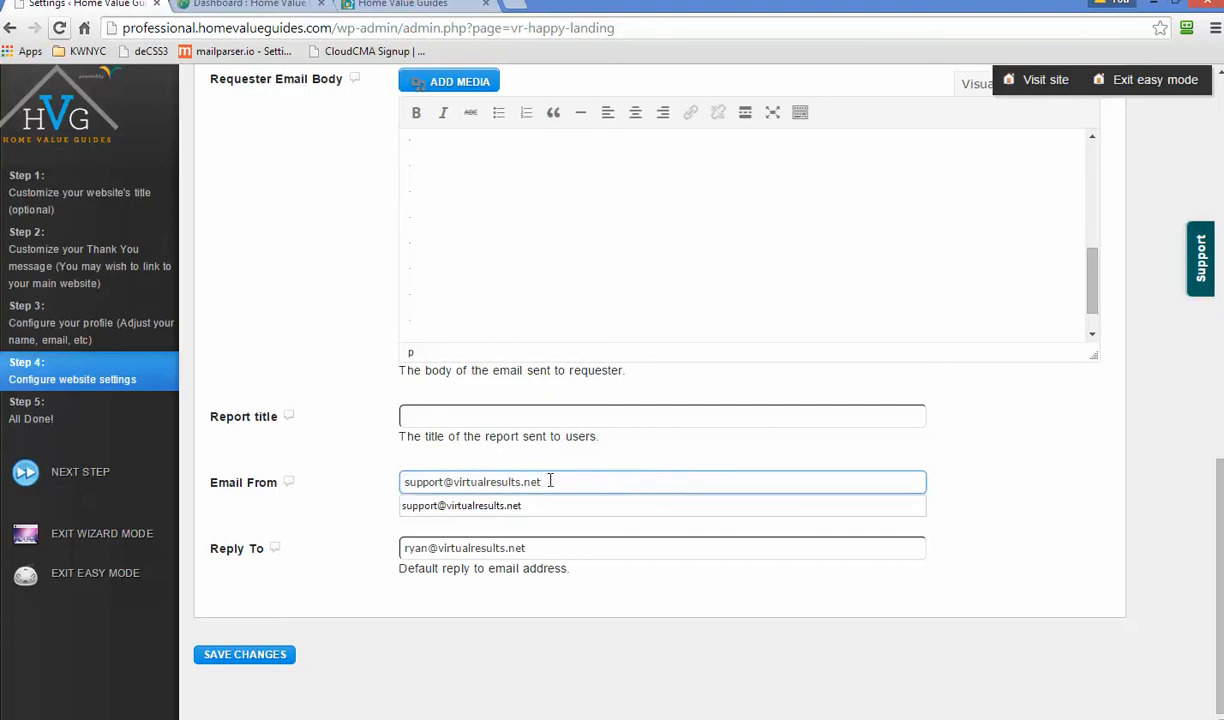
- Select the whole Reply To address, then go to the Misc settings tab
triple_click(460, 546)
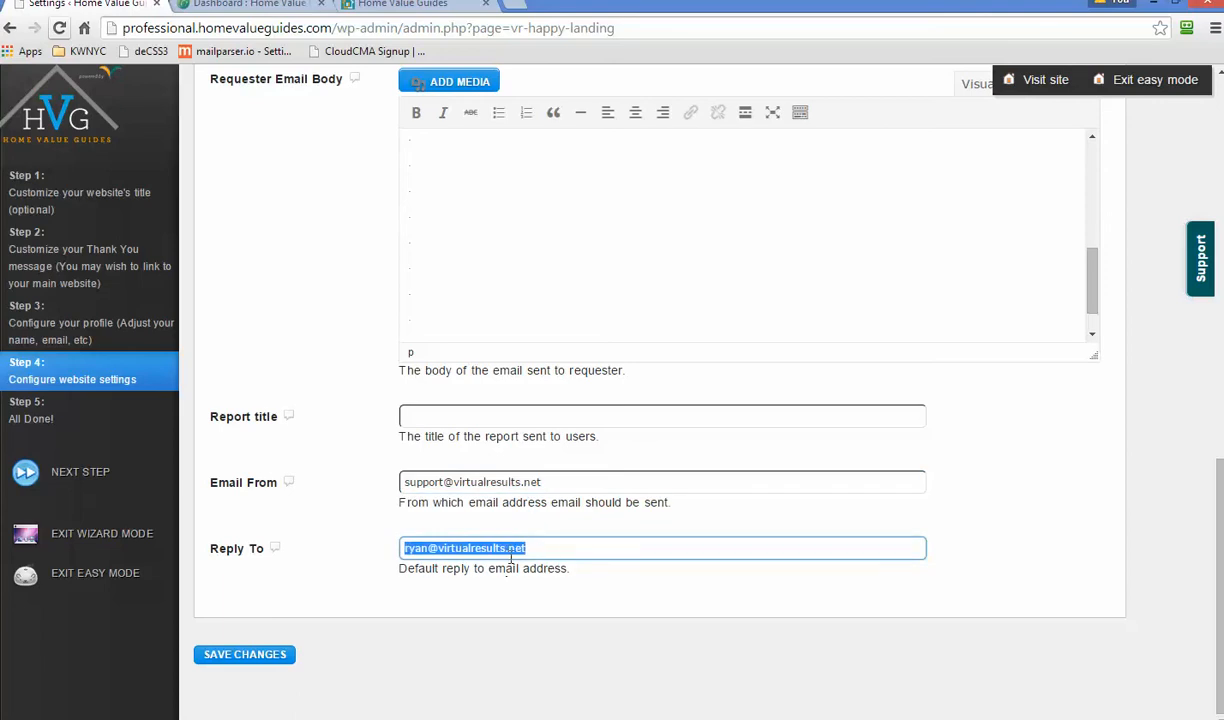
click(507, 550)
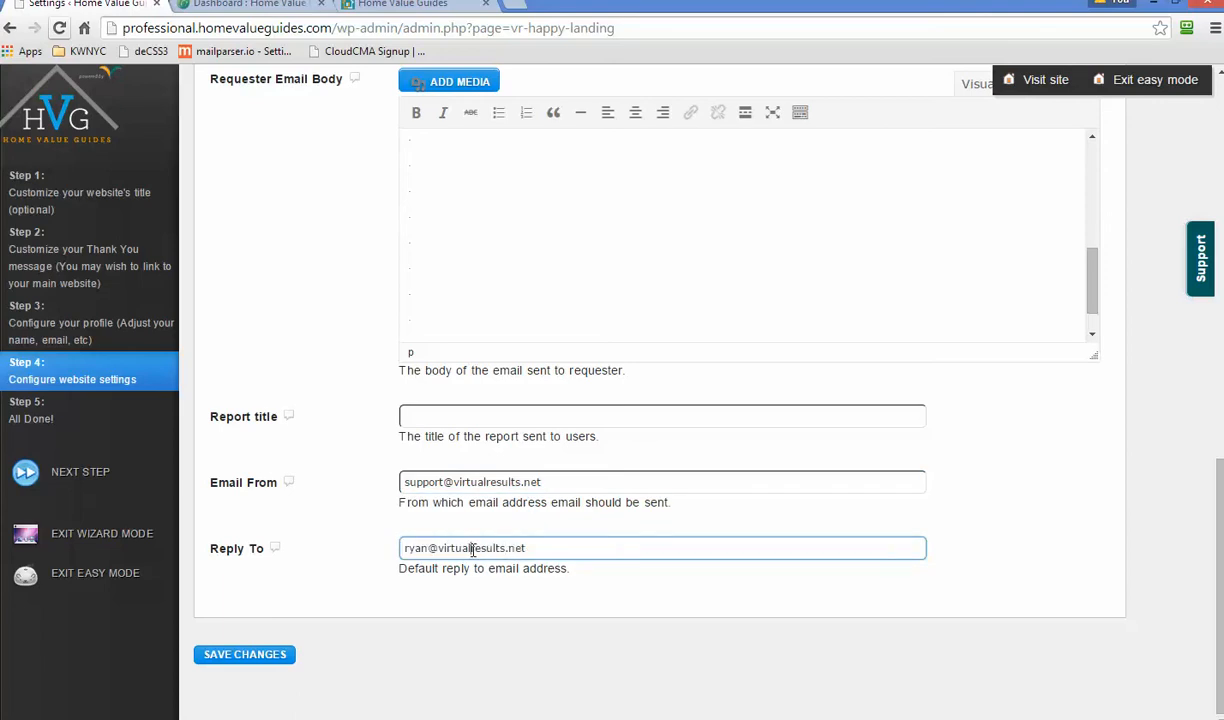
triple_click(473, 550)
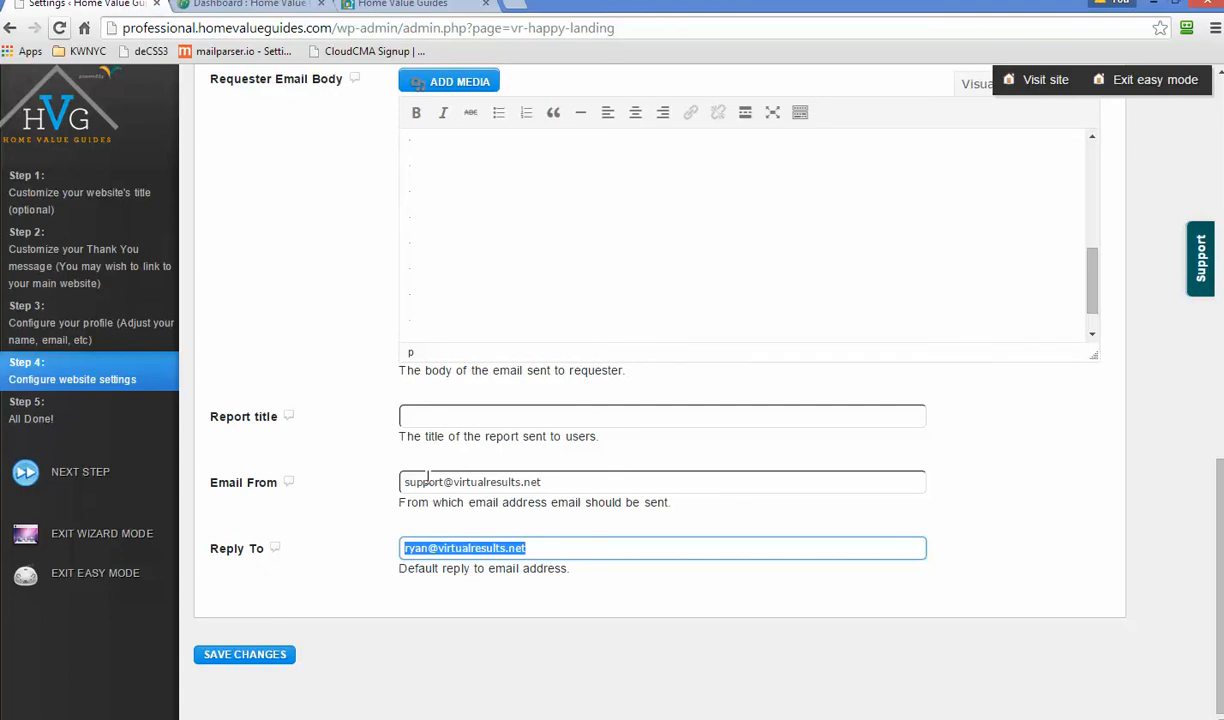
drag(396, 503, 532, 500)
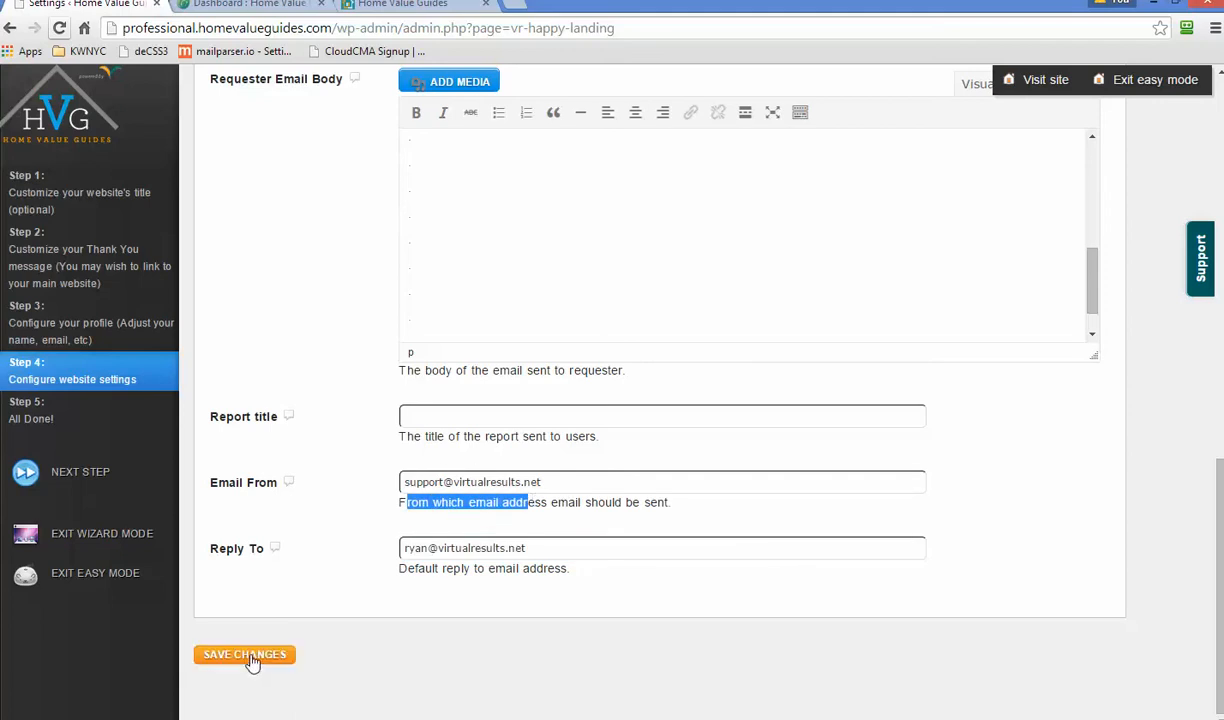
scroll(660, 657, up, 15)
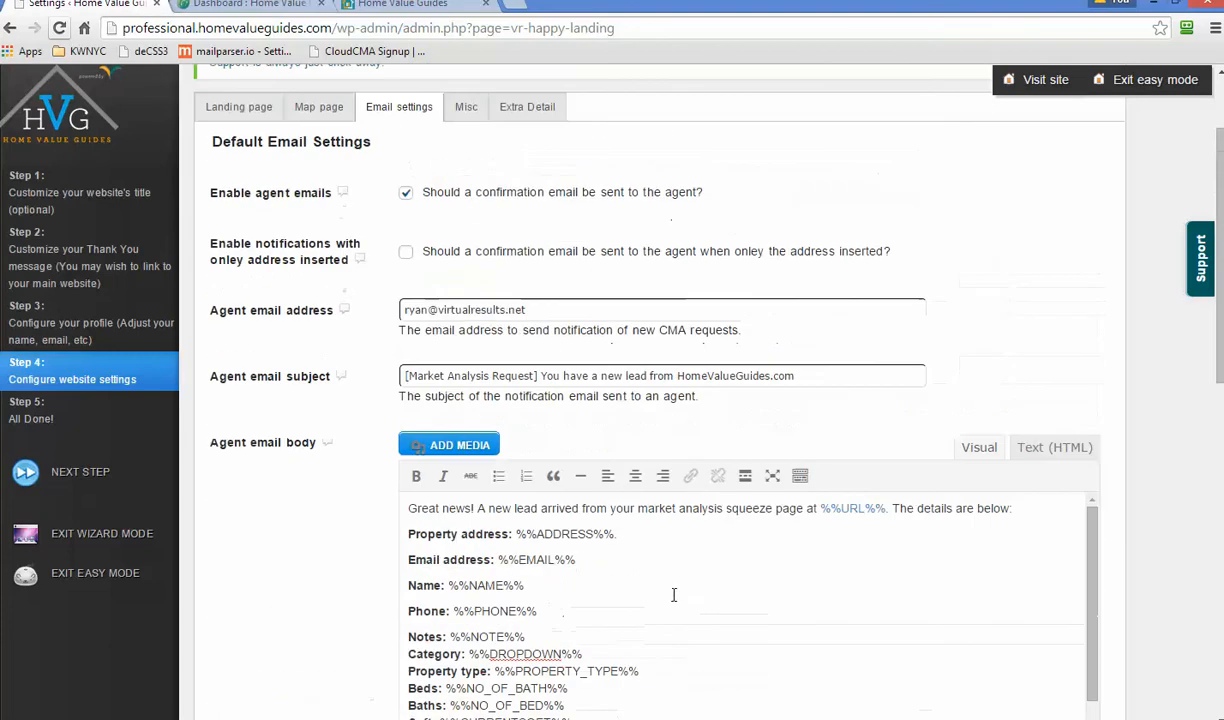
click(465, 233)
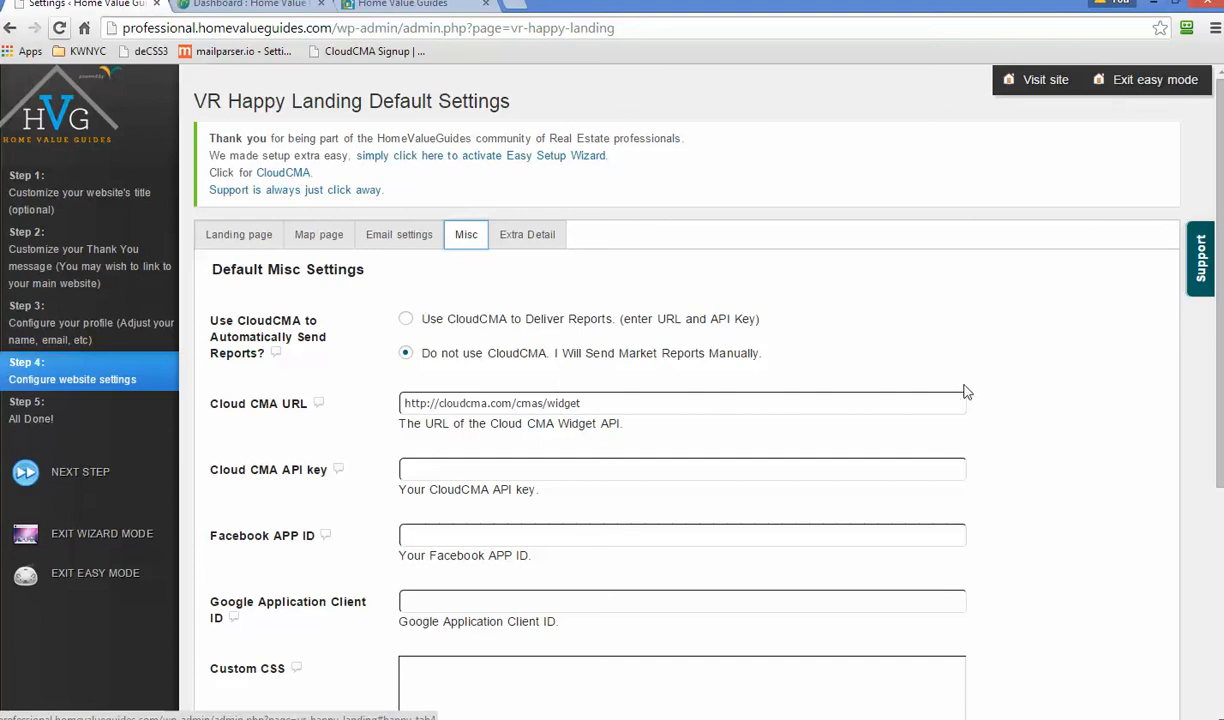
- Choose 'Use CloudCMA to Deliver Reports' and enter the Cloud CMA API key
click(406, 320)
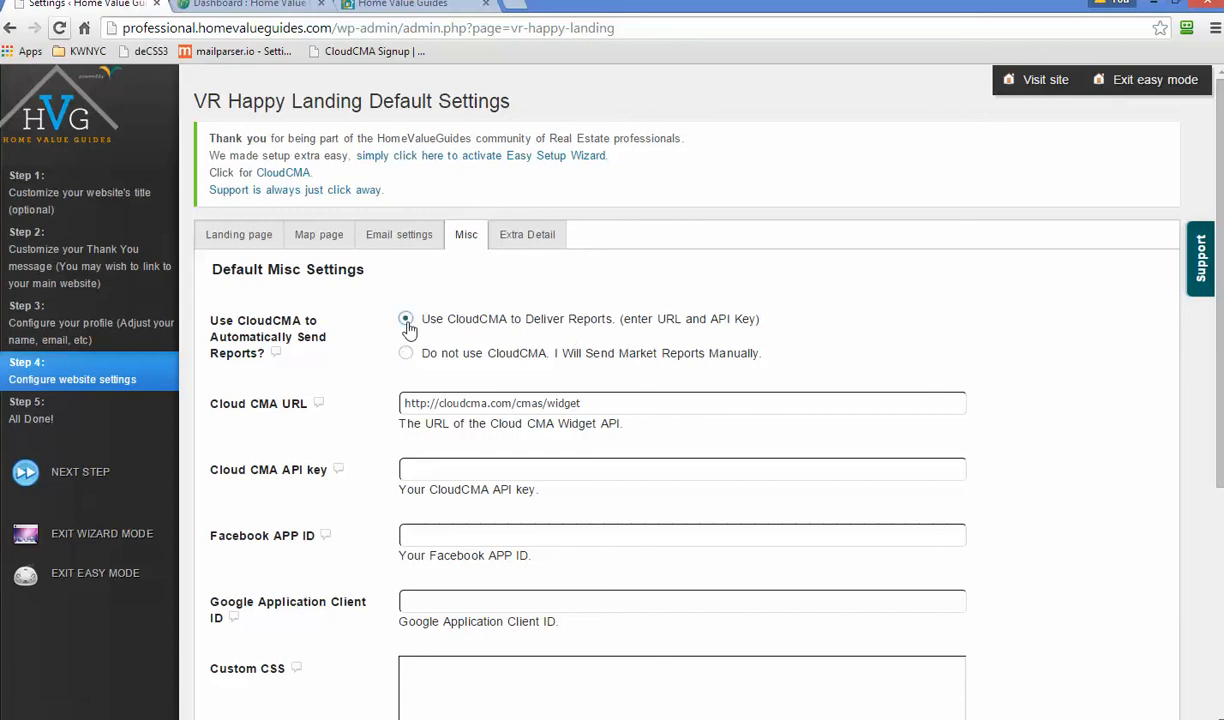
click(438, 470)
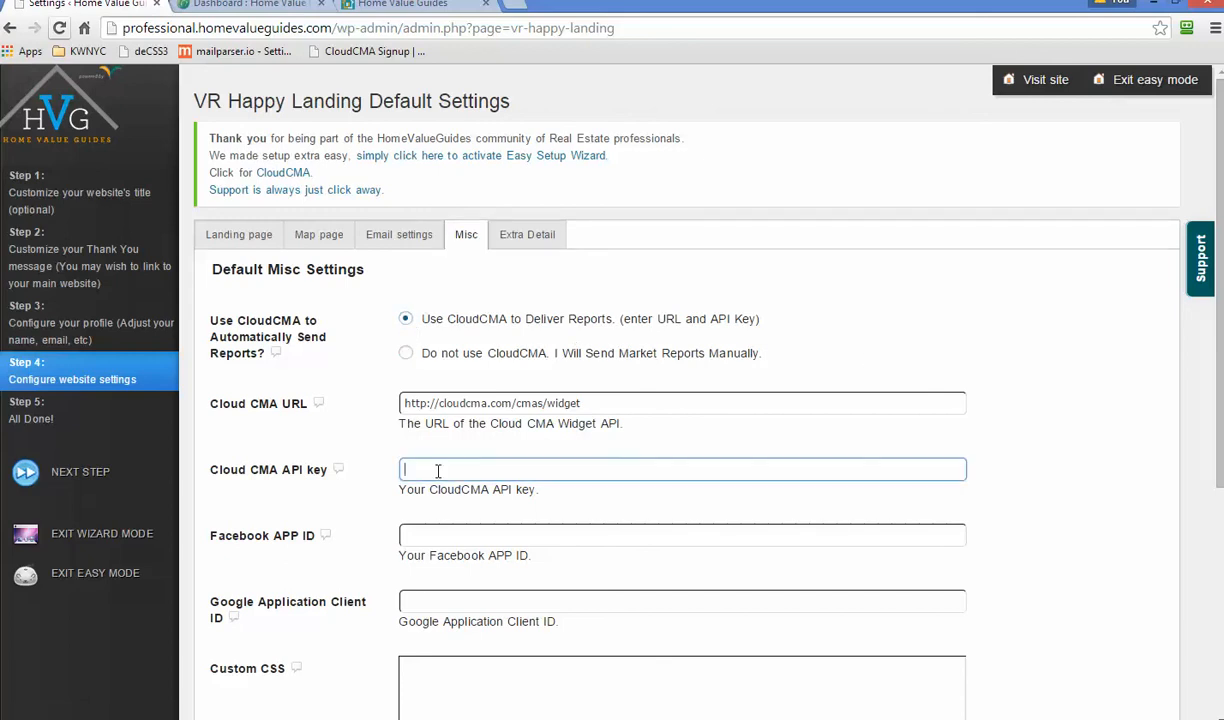
text(23423423423423423423423)
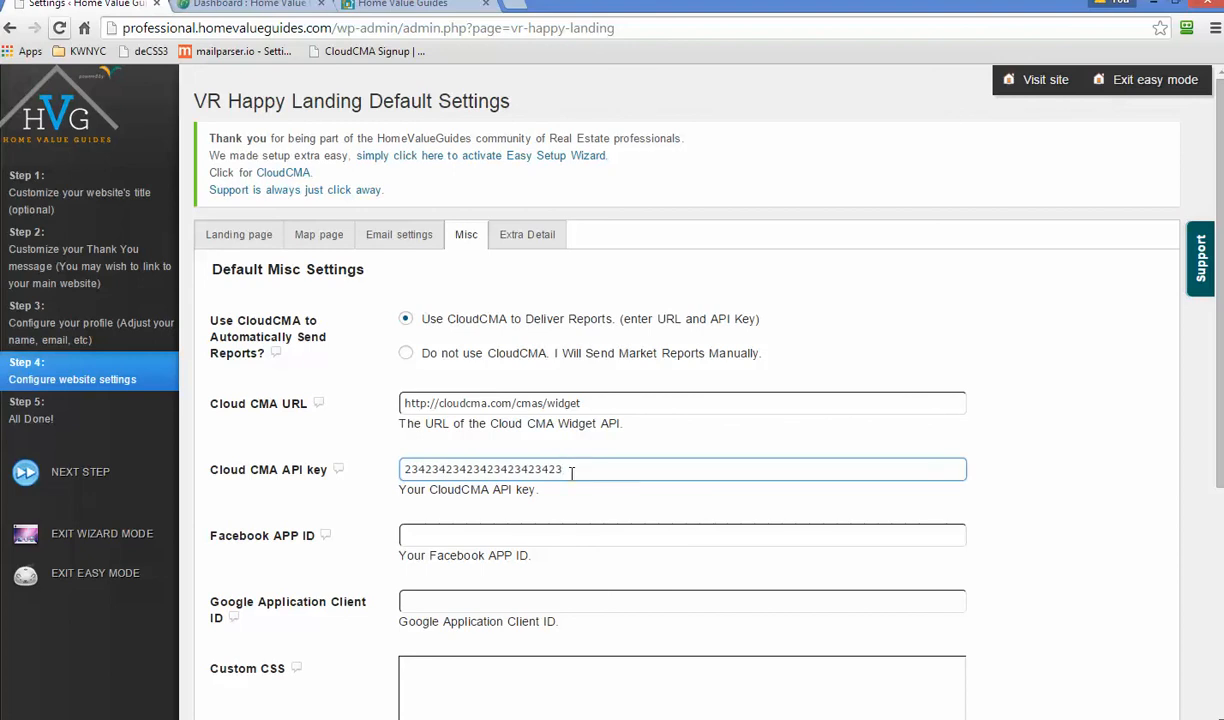
drag(572, 471, 363, 451)
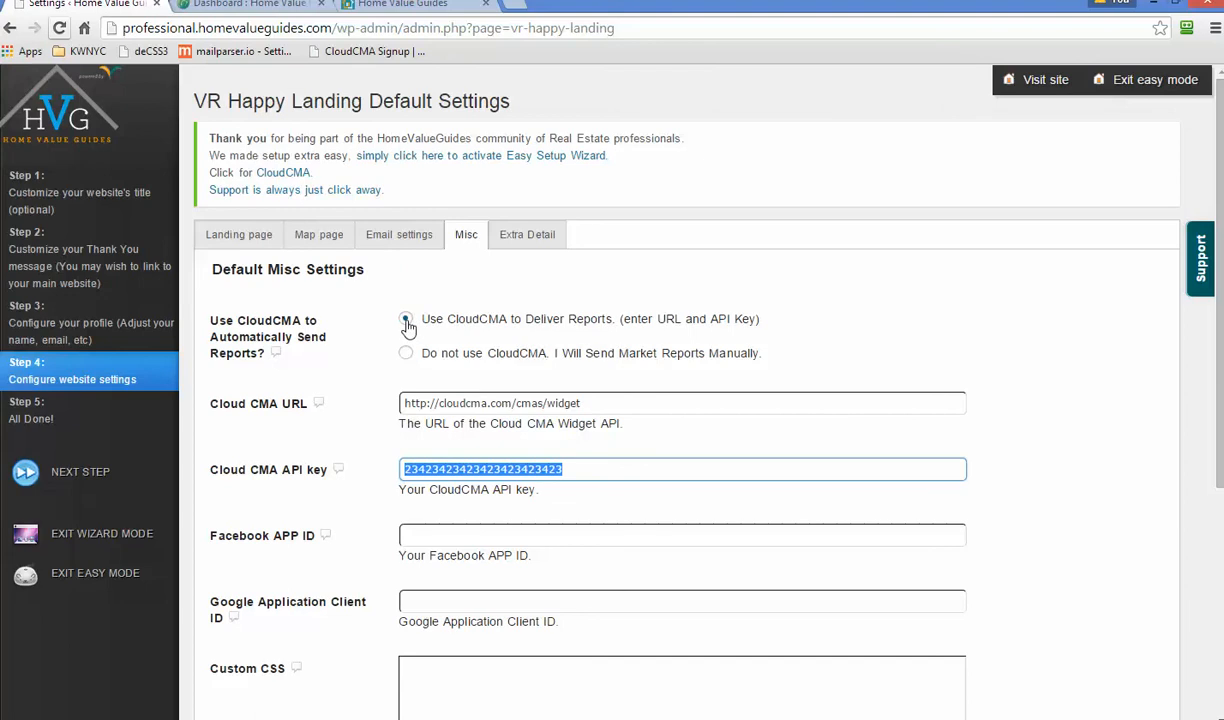
click(432, 469)
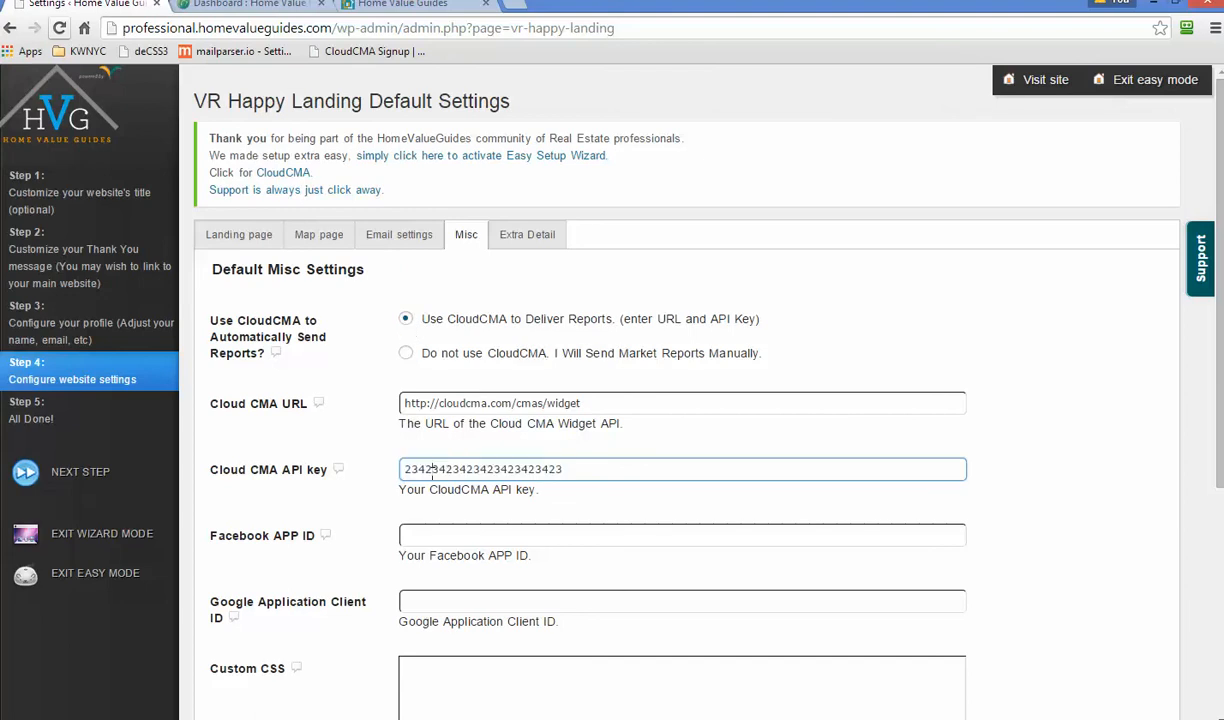
double_click(432, 469)
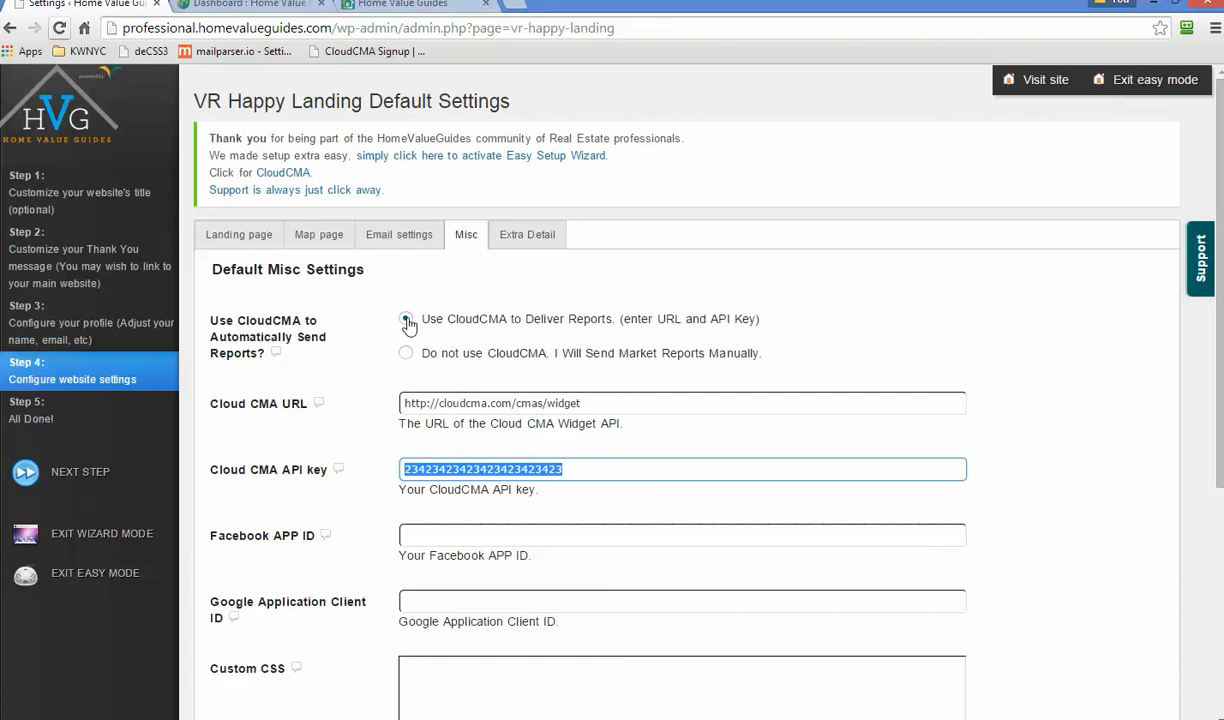
click(503, 469)
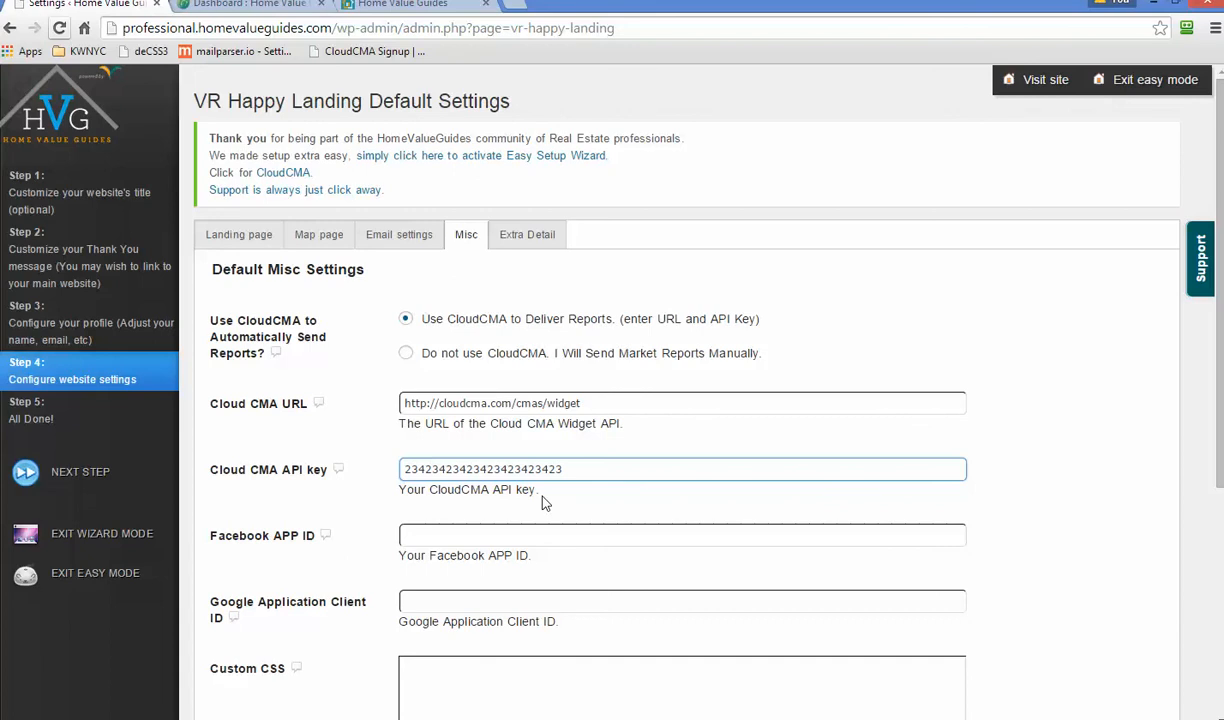
- Save the CloudCMA settings and bring up the Extra Detail page settings
scroll(543, 505, down, 4)
click(251, 656)
click(510, 240)
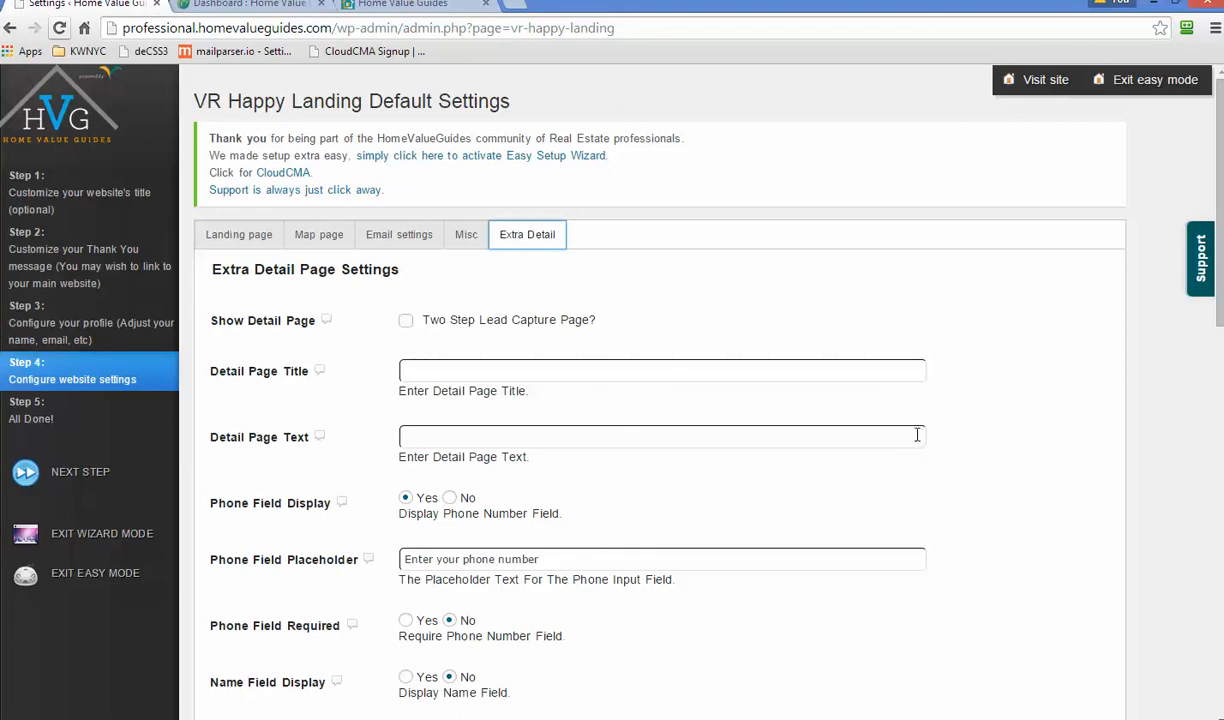
scroll(916, 435, down, 2)
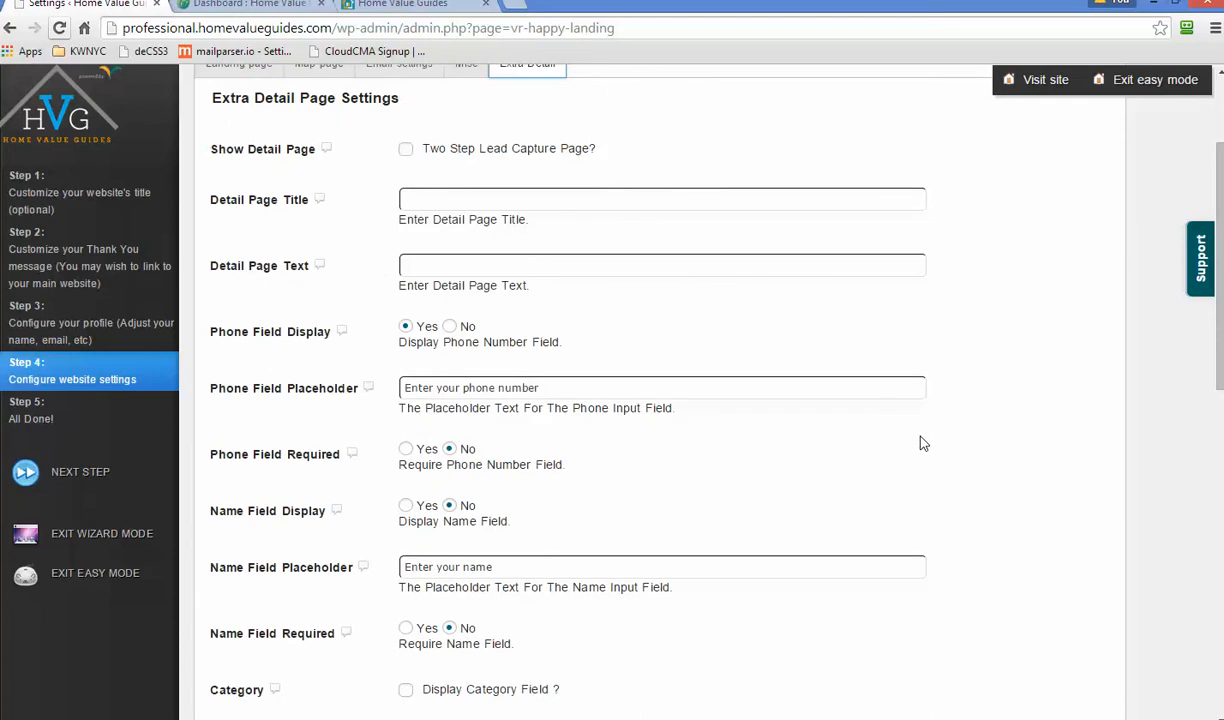
scroll(915, 430, up, 1)
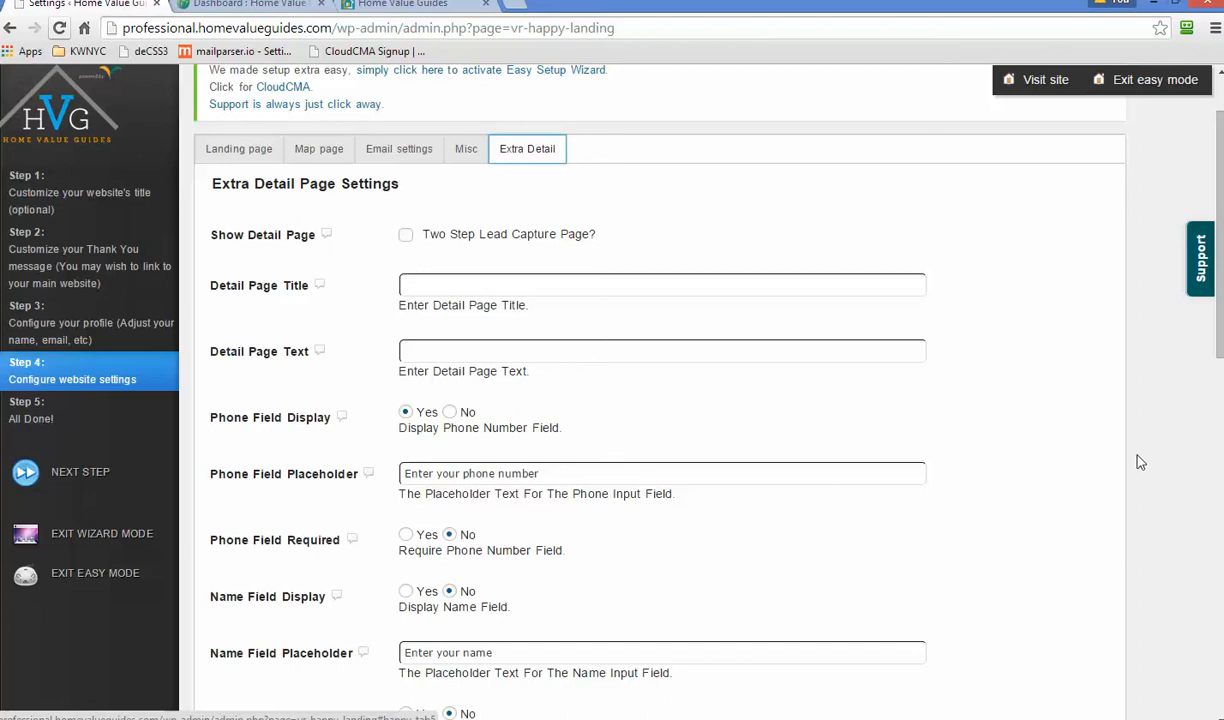
scroll(1112, 465, down, 7)
scroll(1105, 473, down, 3)
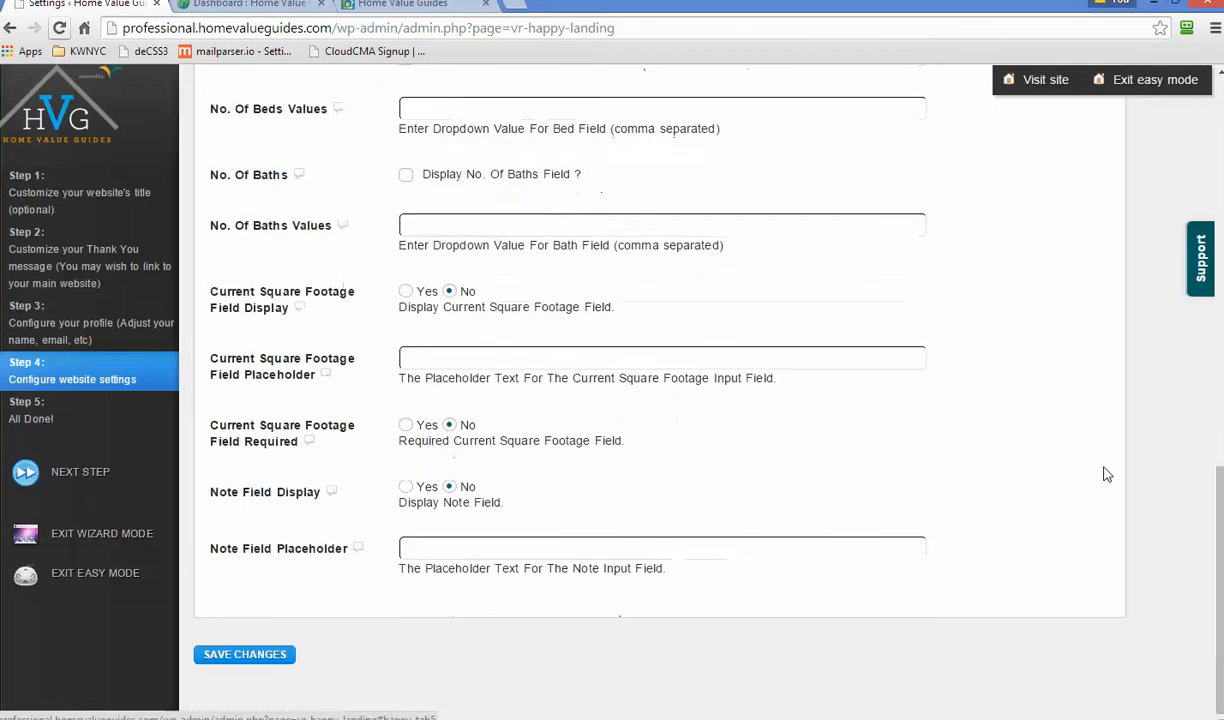
scroll(1105, 474, up, 8)
scroll(1107, 474, up, 2)
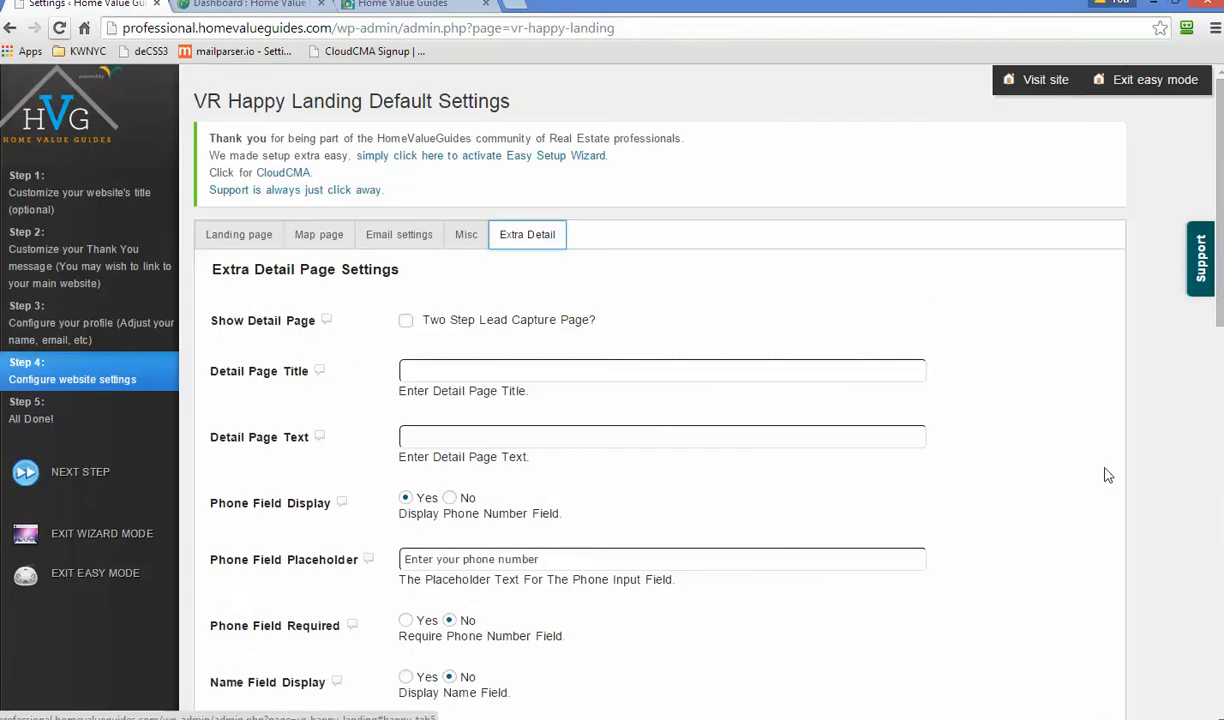
scroll(1104, 476, down, 10)
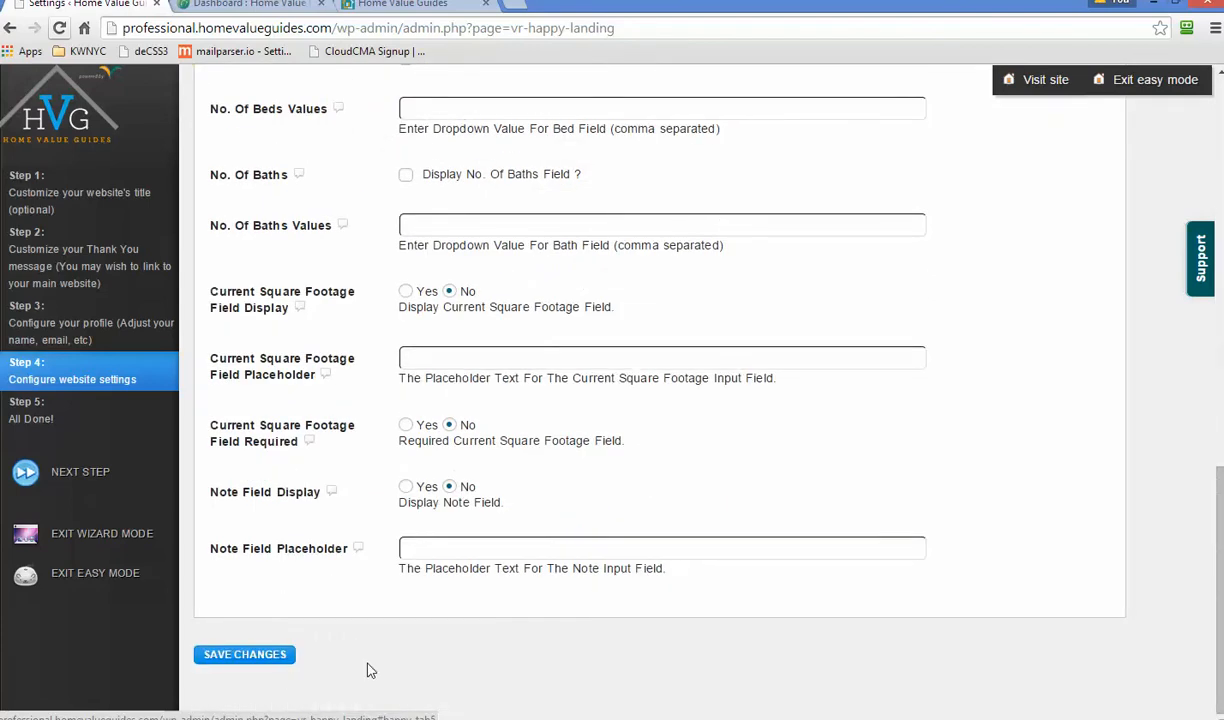
scroll(431, 625, up, 5)
scroll(428, 628, up, 2)
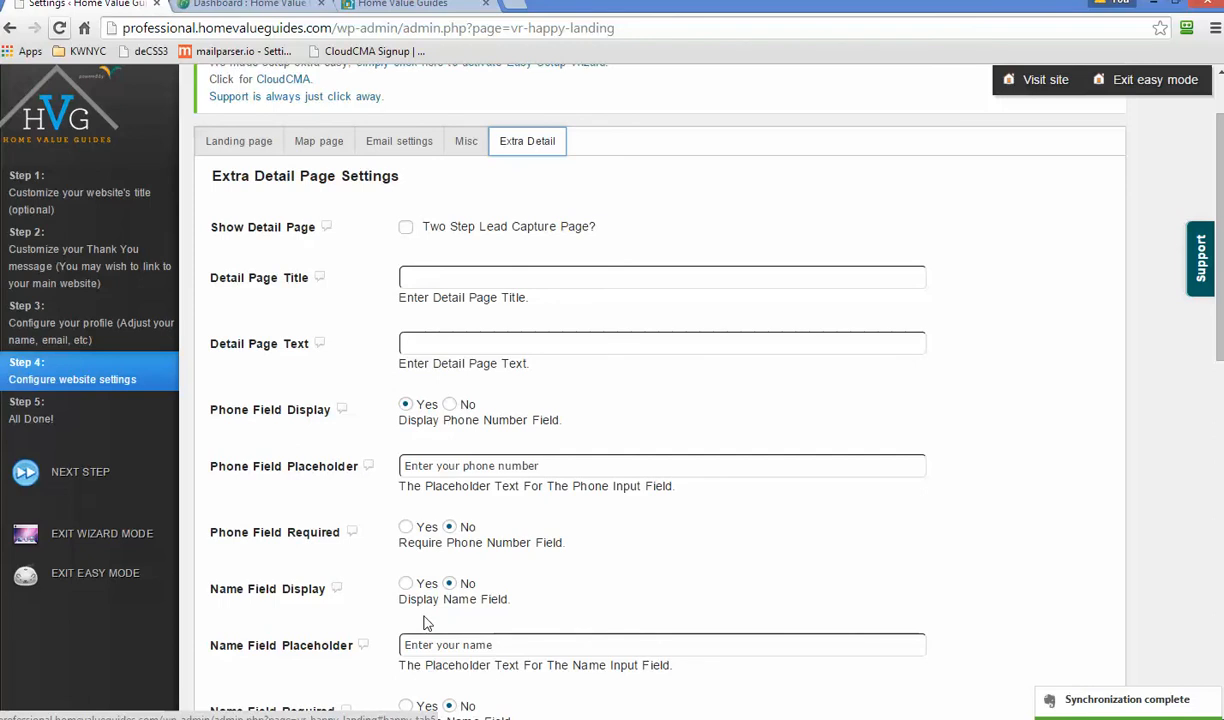
- Advance the wizard to the All Done step and view the live site's map landing page
click(88, 471)
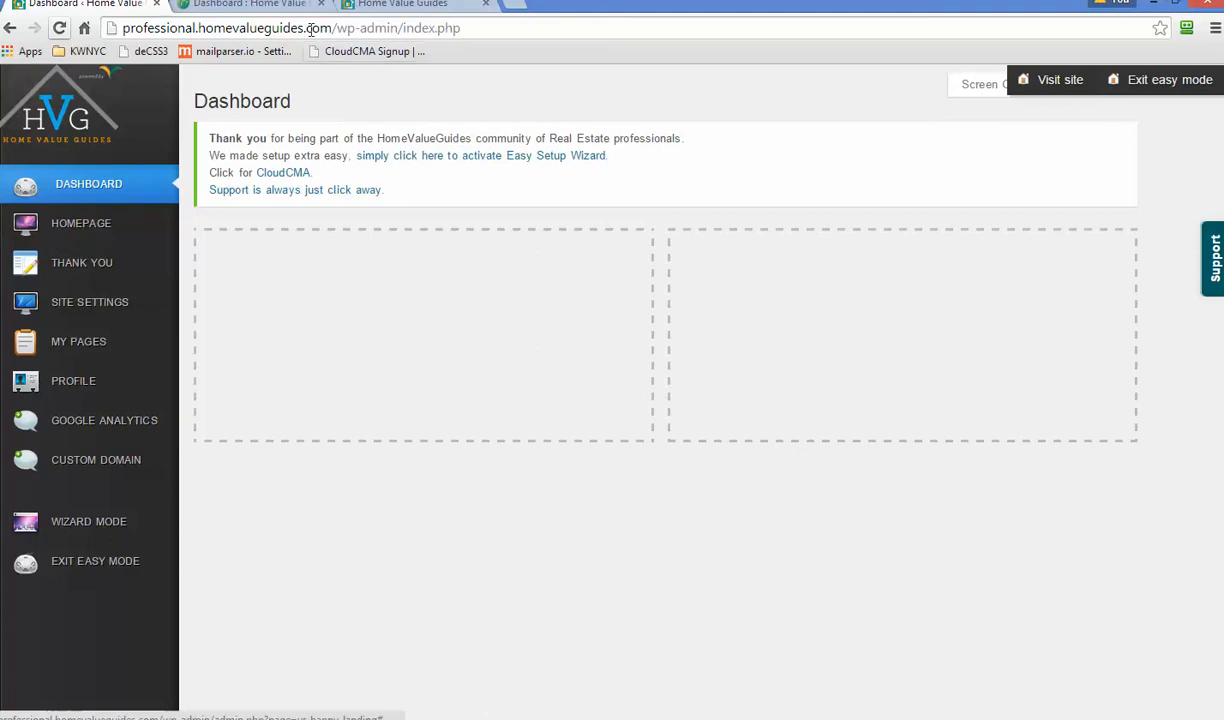
click(388, 6)
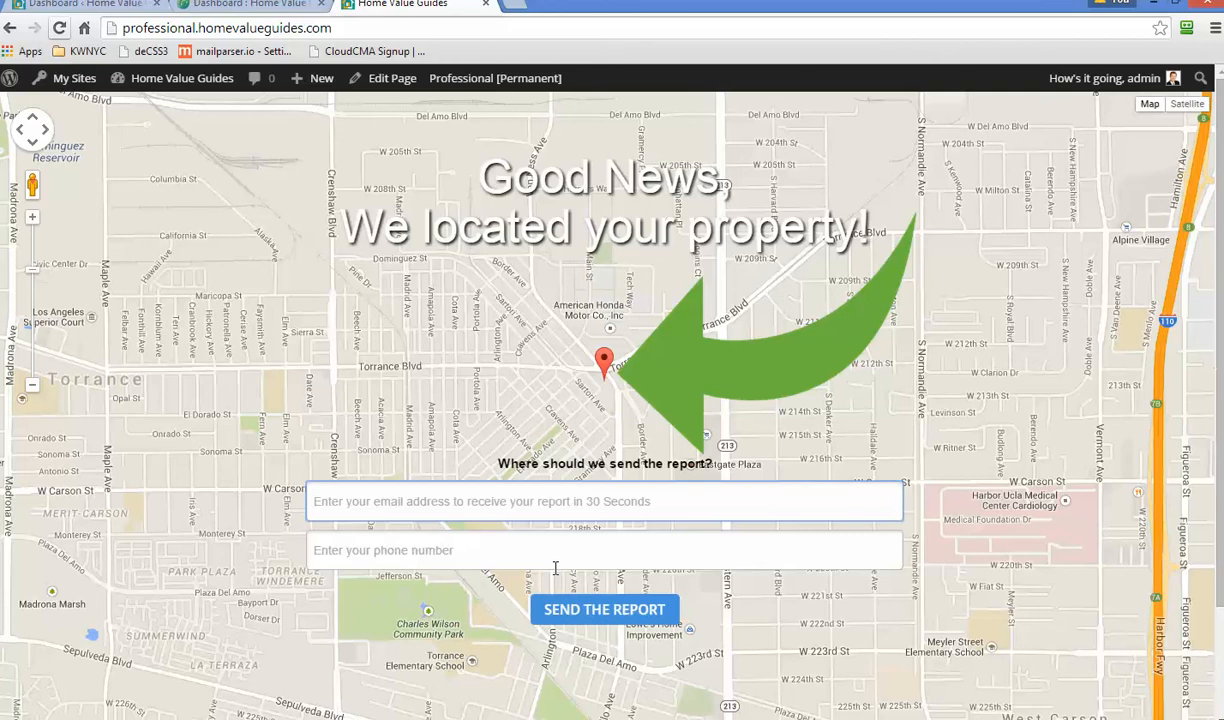
- Switch back to the HVG admin Dashboard browser tab
click(79, 6)
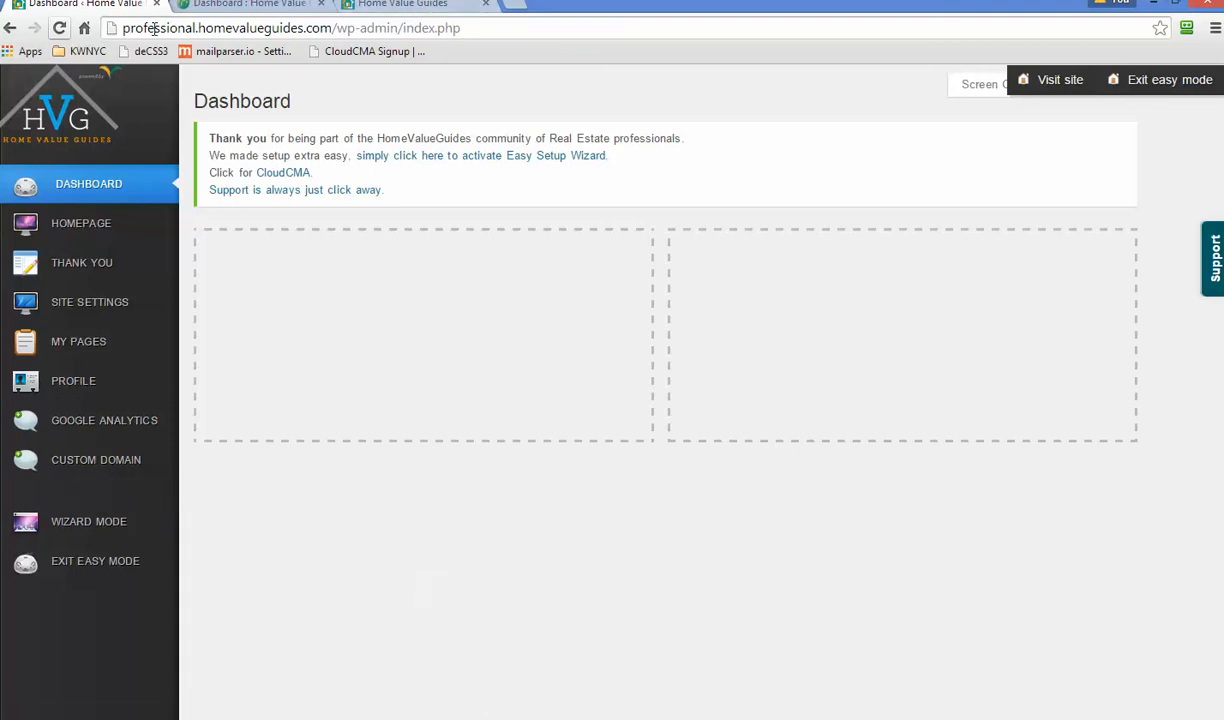
click(122, 27)
drag(122, 27, 313, 31)
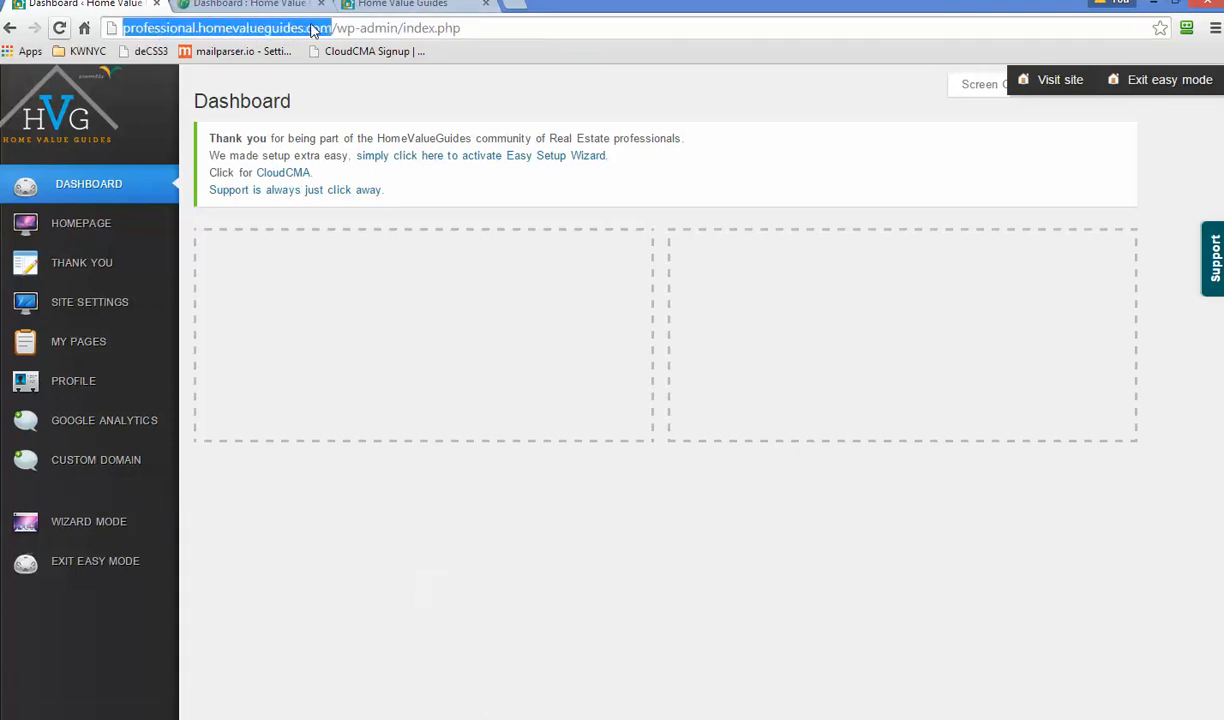
click(232, 28)
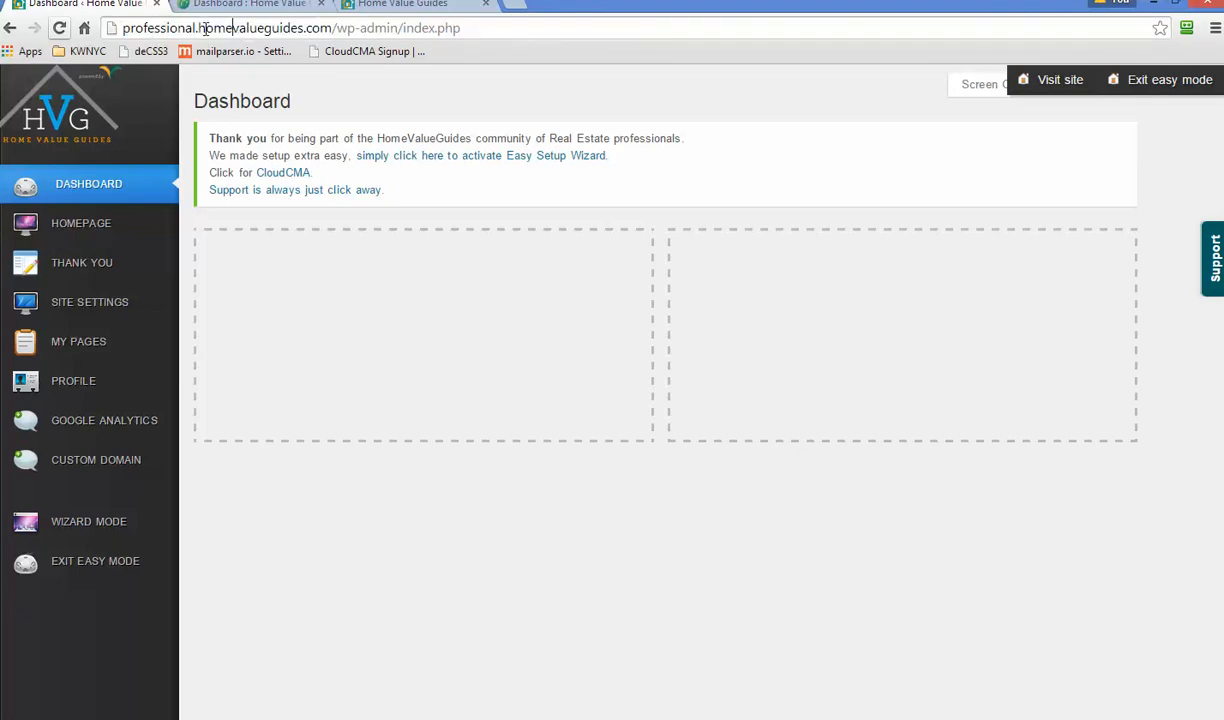